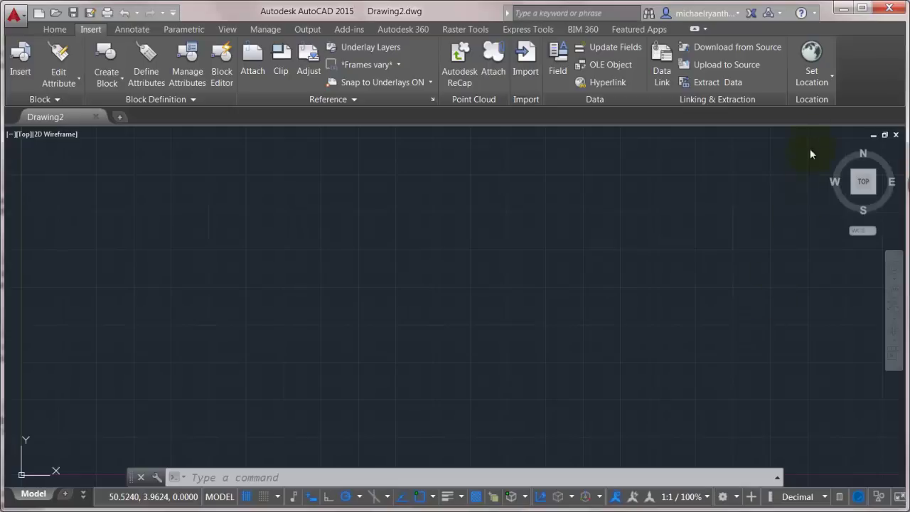
Step: Use Set Location > From Map on the Insert tab to bring up the online aerial map
{"action": "left_click", "coordinate": [832, 77]}
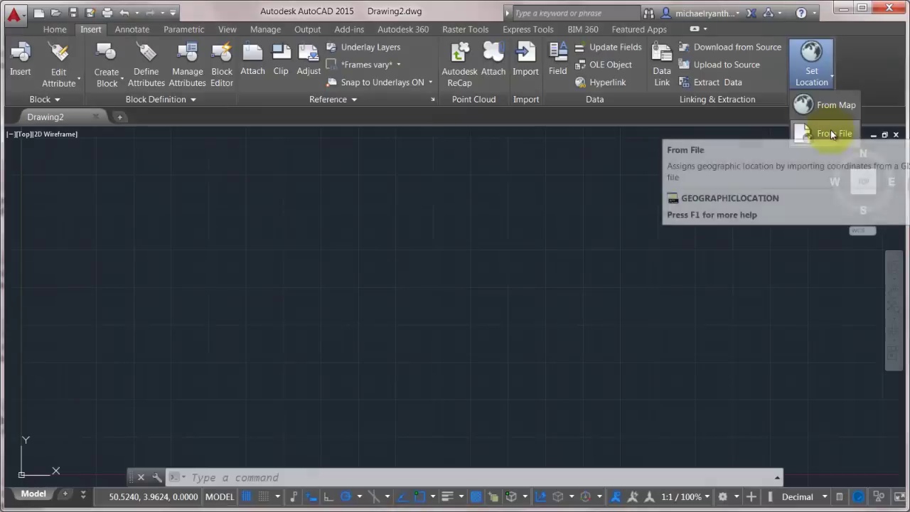
{"action": "left_click", "coordinate": [823, 107]}
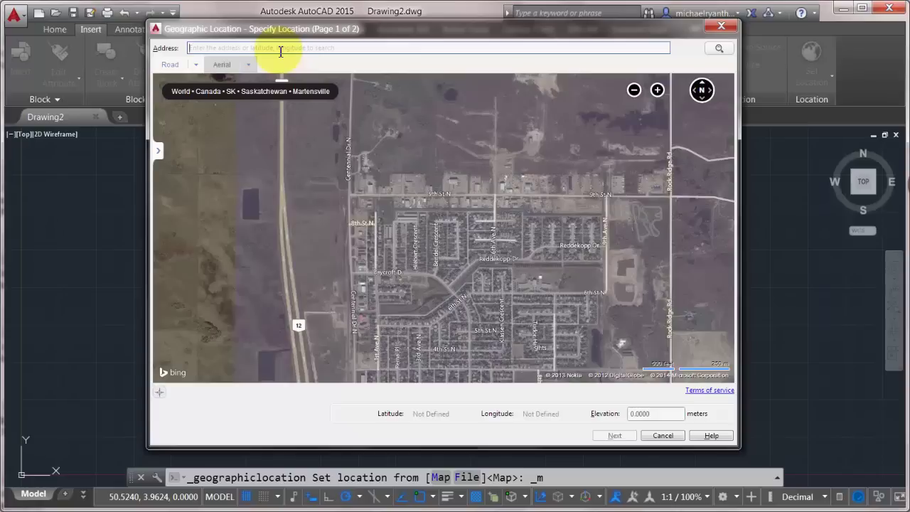
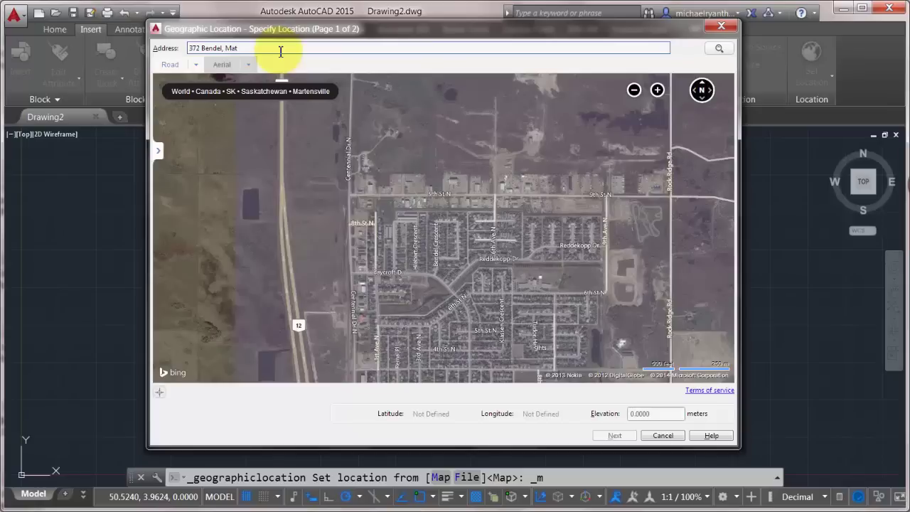
Step: Search the Address box for the house's street address in Martensville, SK, Canada
{"action": "key", "text": "Return"}
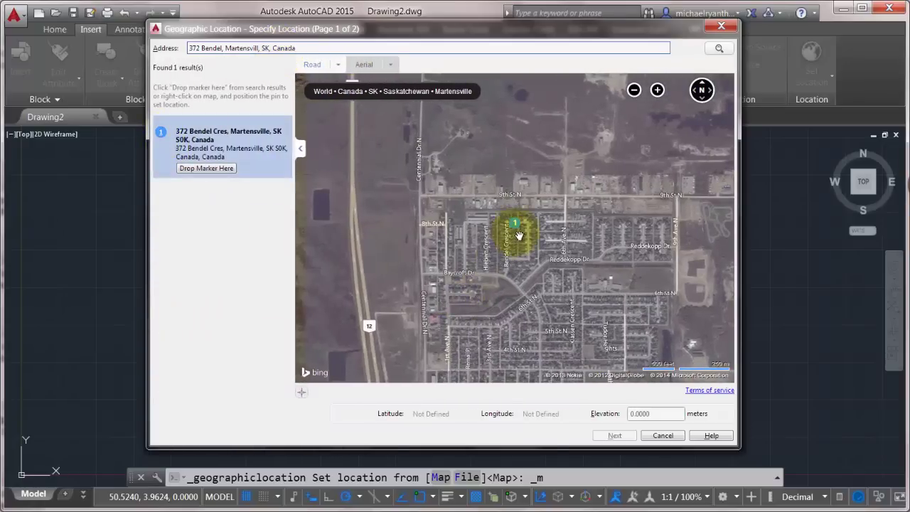
{"action": "scroll", "coordinate": [519, 235], "scroll_direction": "up", "scroll_amount": 2}
{"action": "scroll", "coordinate": [519, 235], "scroll_direction": "down", "scroll_amount": 1}
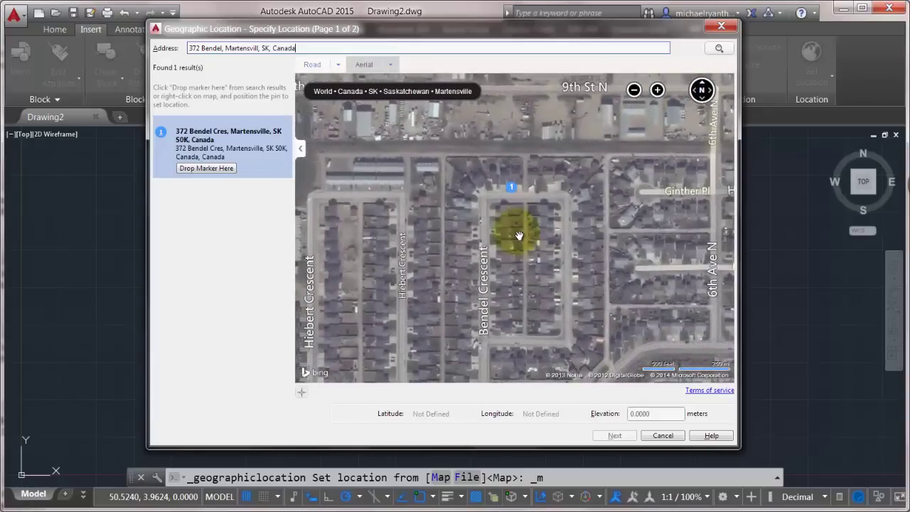
Step: Drop a marker on the found address and set its elevation to 577 meters
{"action": "left_click", "coordinate": [220, 168]}
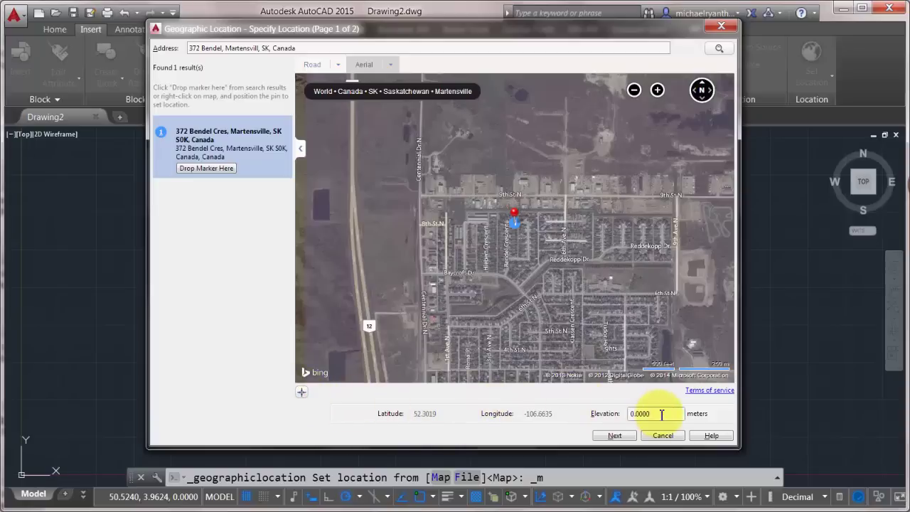
{"action": "left_click_drag", "start_coordinate": [661, 415], "coordinate": [636, 413]}
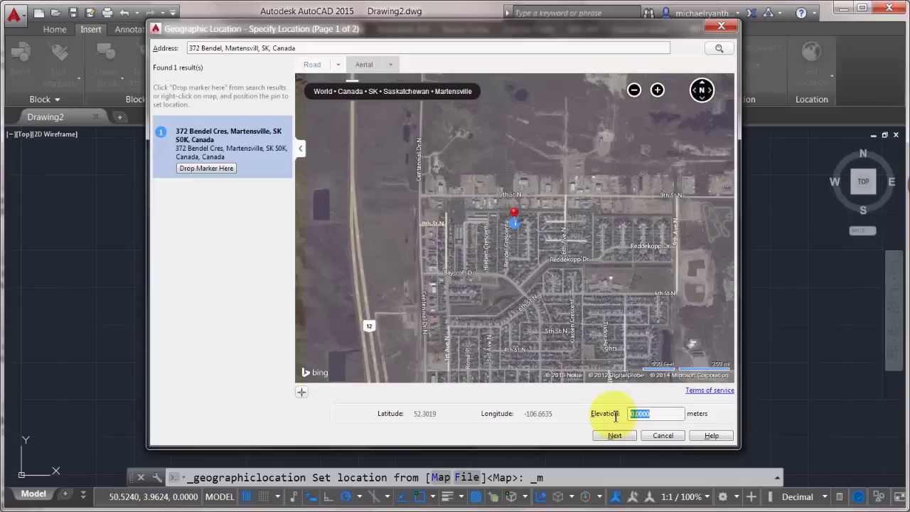
{"action": "type", "text": "577"}
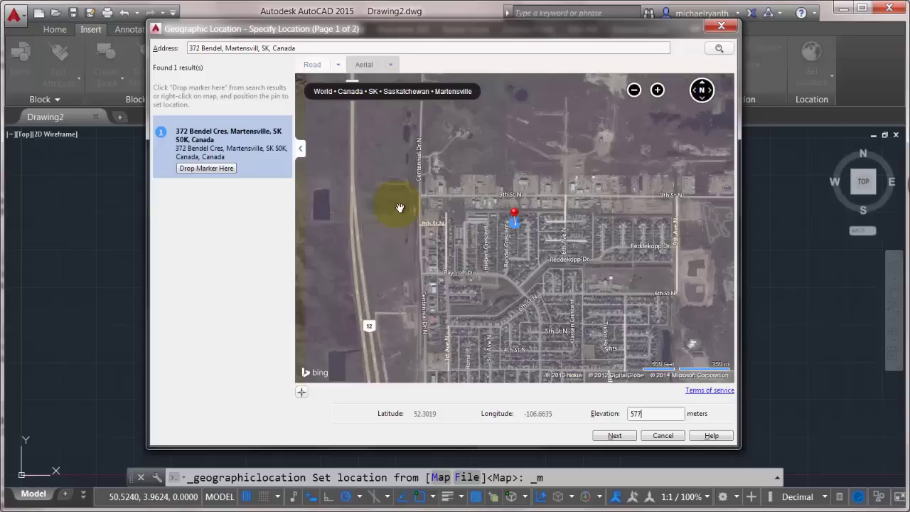
Step: Choose CSRS.UTM-13N as the GIS coordinate system and finish the location setup
{"action": "left_click", "coordinate": [615, 436]}
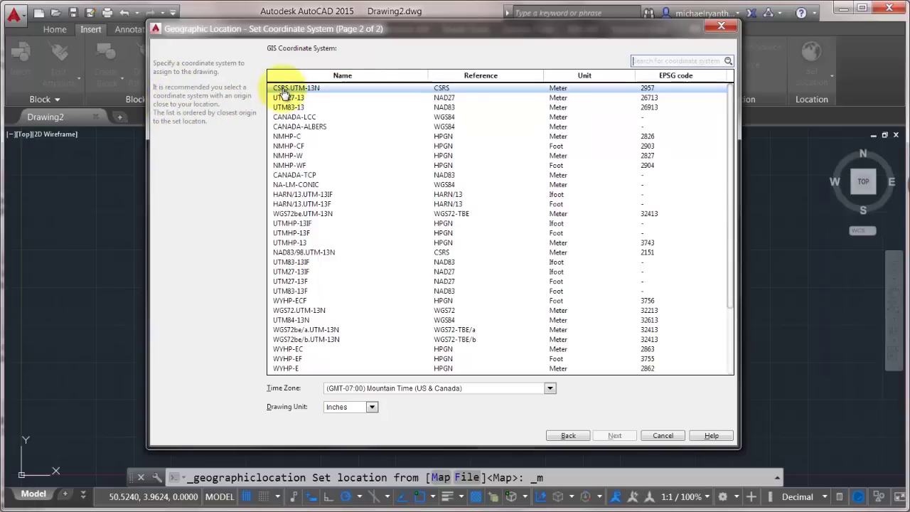
{"action": "left_click", "coordinate": [286, 89]}
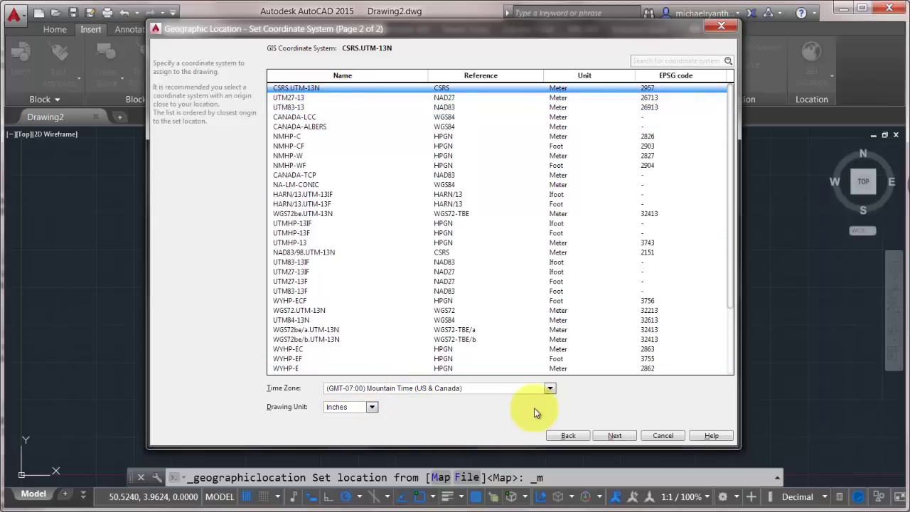
{"action": "left_click", "coordinate": [615, 435]}
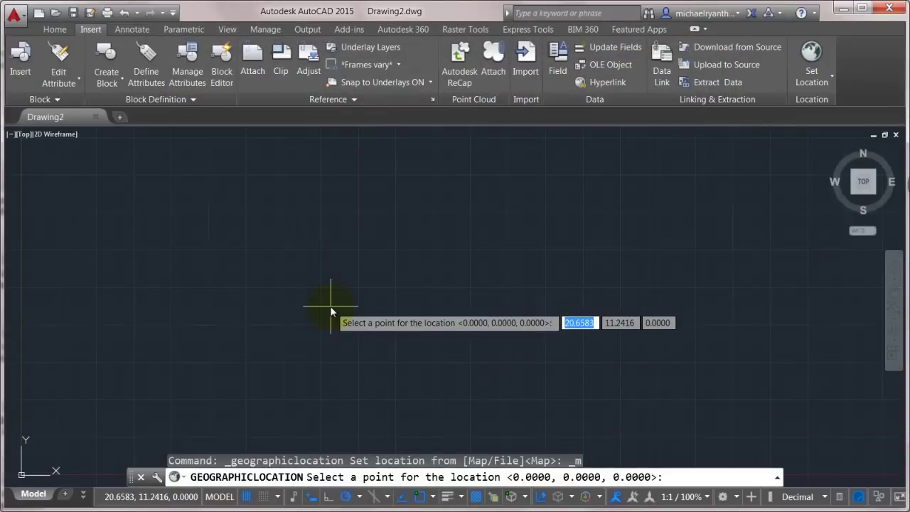
Step: Accept 0,0,0 as the location point and the default north angle of 90
{"action": "key", "text": "Return"}
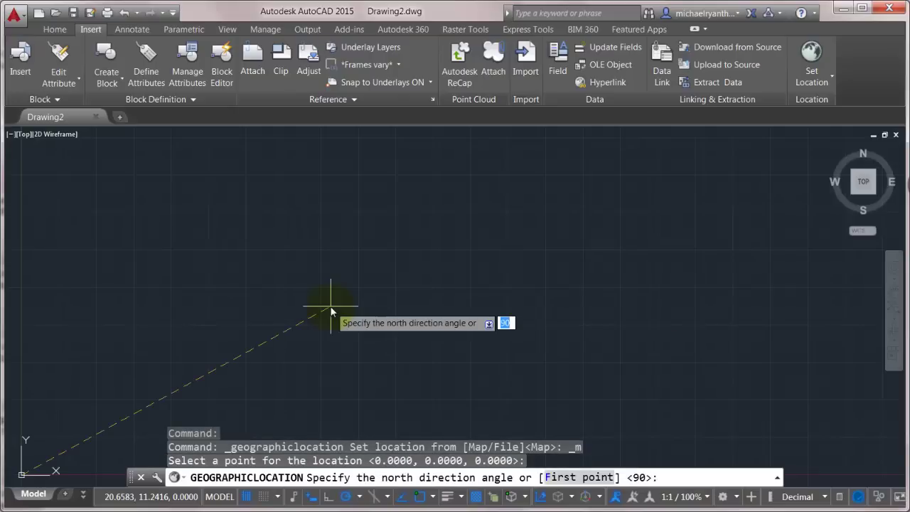
{"action": "key", "text": "Return"}
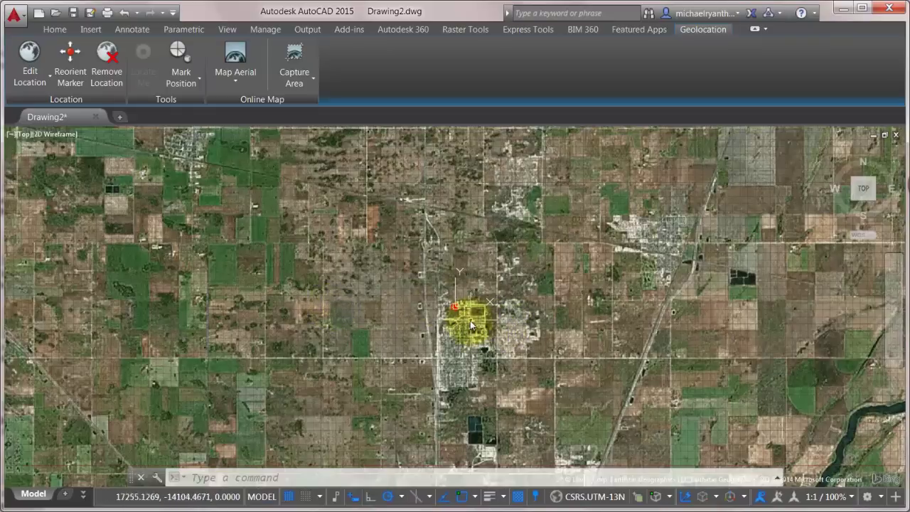
Step: Switch to a layout and back to model space, then turn the grid off
{"action": "scroll", "coordinate": [469, 322], "scroll_direction": "up", "scroll_amount": 4}
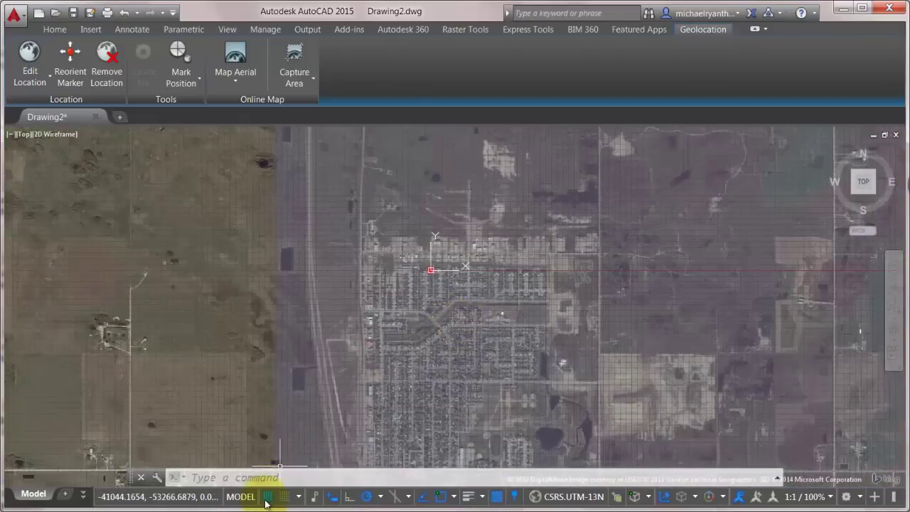
{"action": "left_click", "coordinate": [241, 497]}
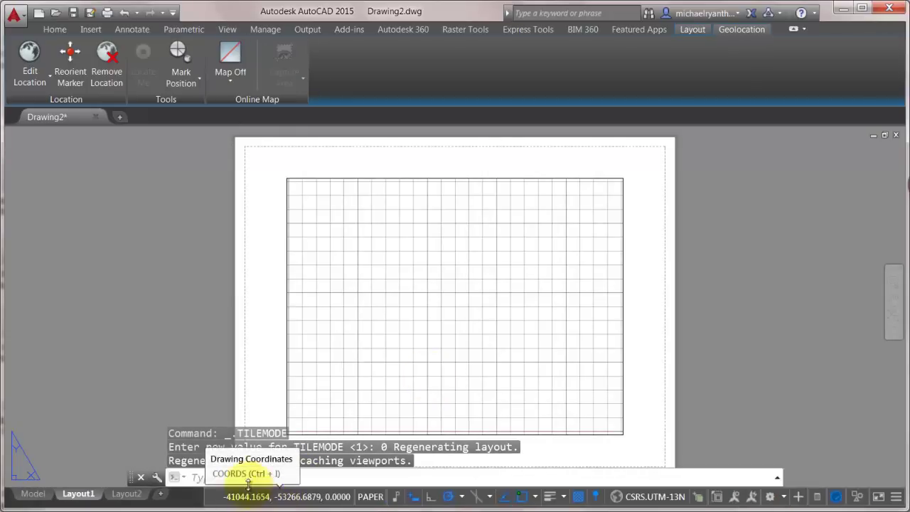
{"action": "left_click", "coordinate": [27, 496]}
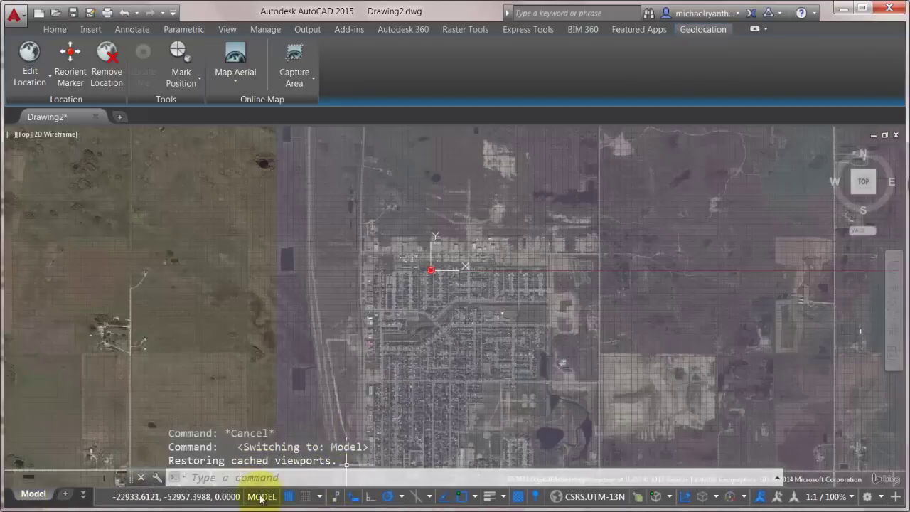
{"action": "left_click", "coordinate": [288, 497]}
Step: Zoom and pan in on the crescent's houses around the location marker
{"action": "scroll", "coordinate": [436, 362], "scroll_direction": "up", "scroll_amount": 2}
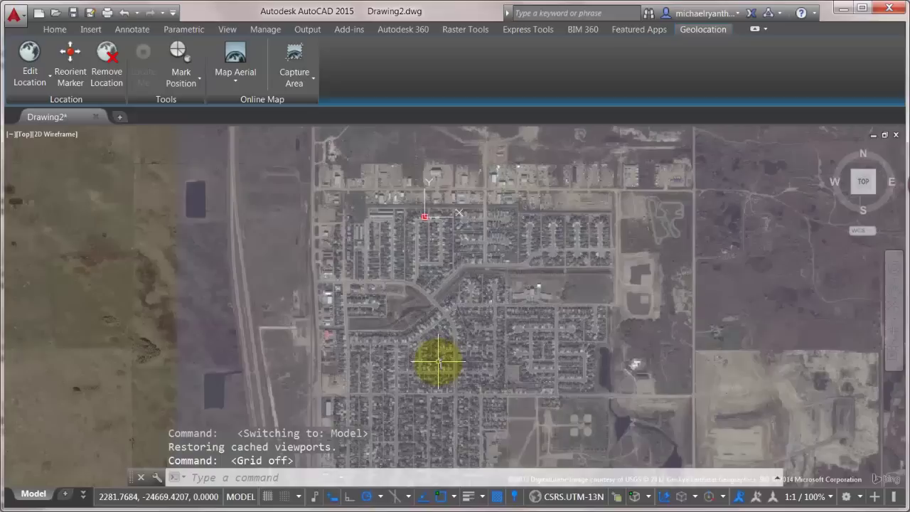
{"action": "scroll", "coordinate": [444, 280], "scroll_direction": "up", "scroll_amount": 2}
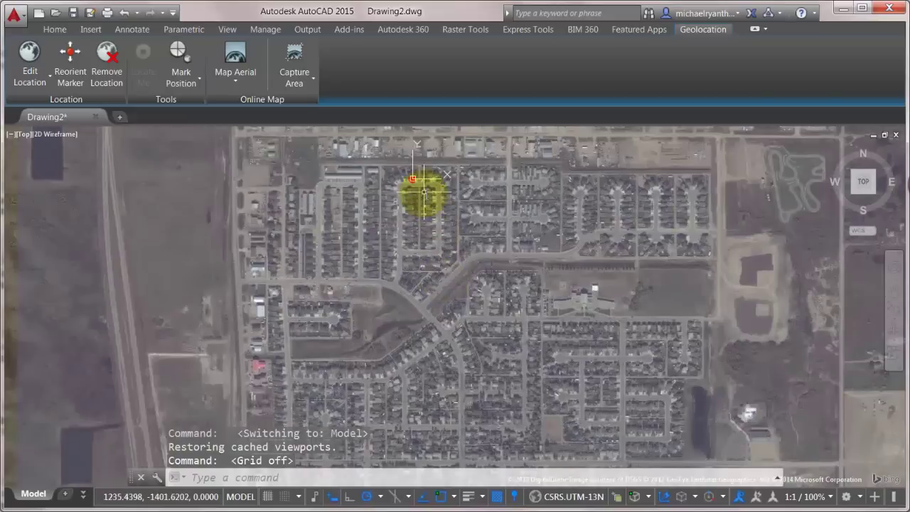
{"action": "scroll", "coordinate": [424, 193], "scroll_direction": "up", "scroll_amount": 2}
{"action": "scroll", "coordinate": [404, 187], "scroll_direction": "up", "scroll_amount": 2}
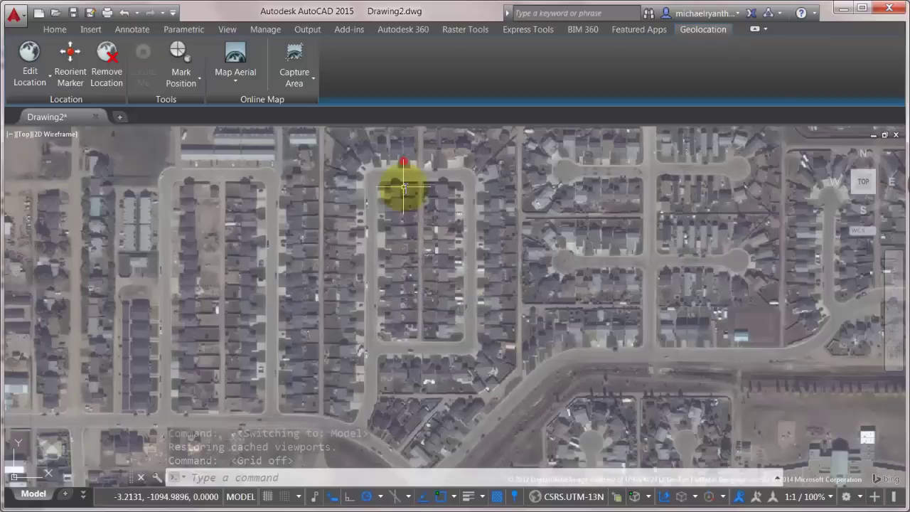
{"action": "middle_click_drag", "start_coordinate": [404, 187], "coordinate": [437, 280]}
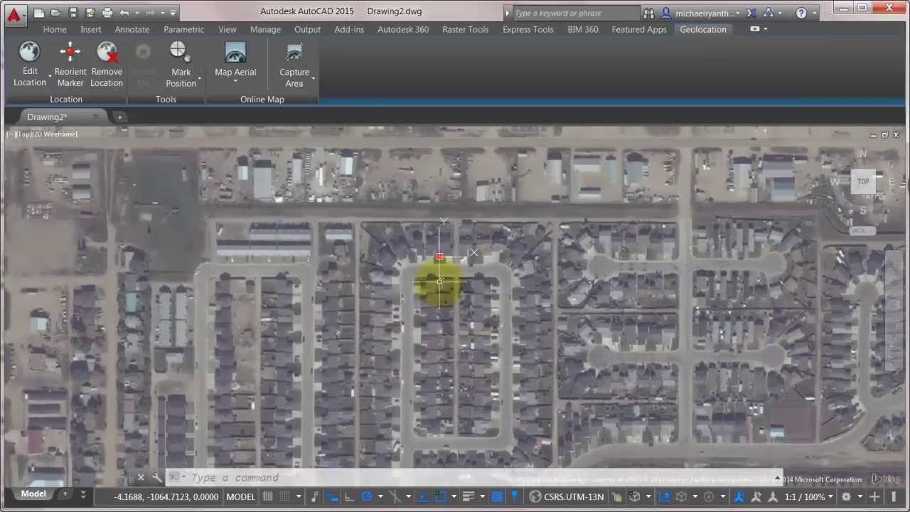
{"action": "scroll", "coordinate": [440, 281], "scroll_direction": "up", "scroll_amount": 2}
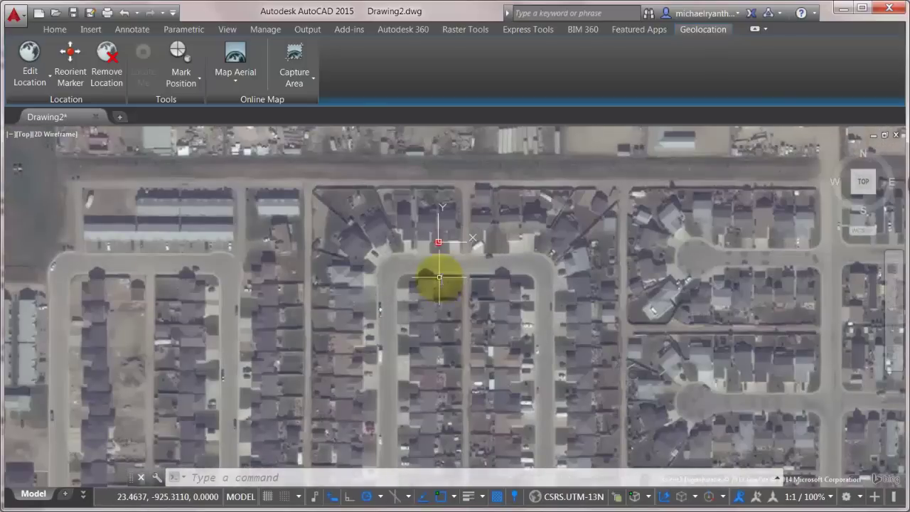
{"action": "scroll", "coordinate": [440, 277], "scroll_direction": "down", "scroll_amount": 2}
{"action": "scroll", "coordinate": [439, 277], "scroll_direction": "up", "scroll_amount": 2}
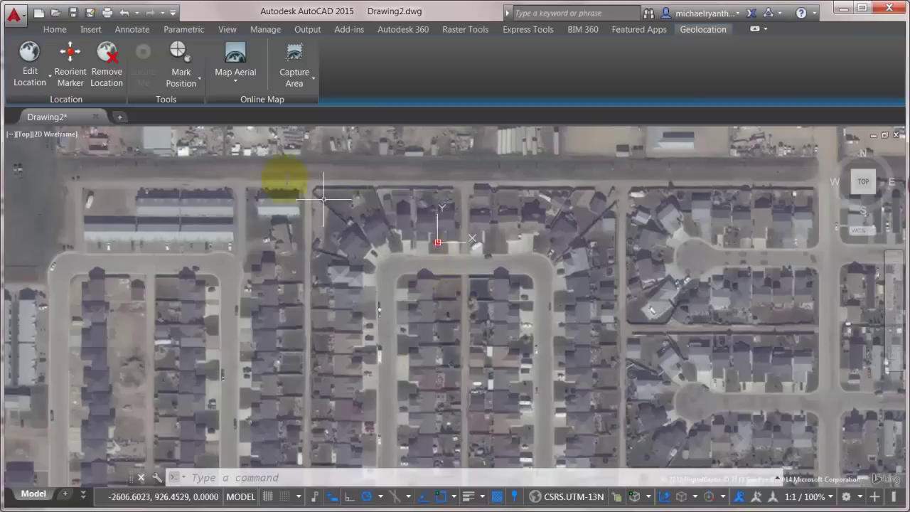
{"action": "left_click", "coordinate": [107, 12]}
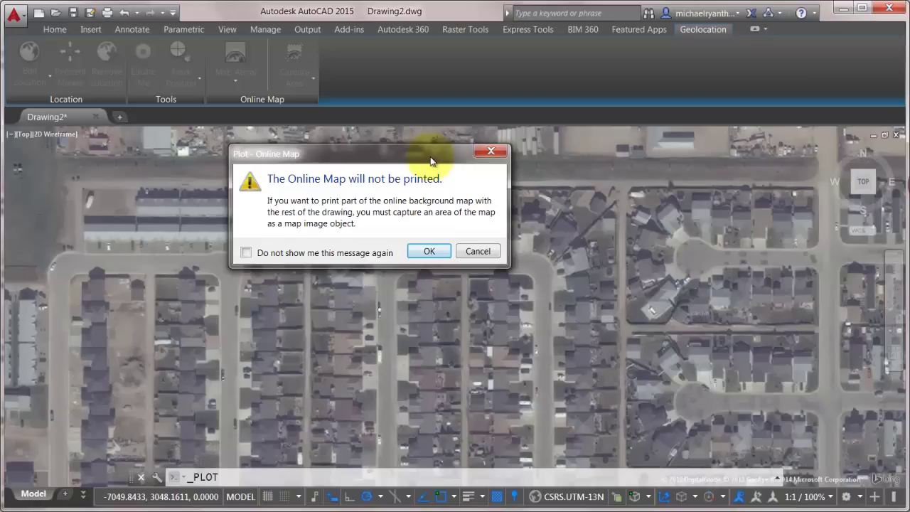
{"action": "left_click", "coordinate": [467, 251]}
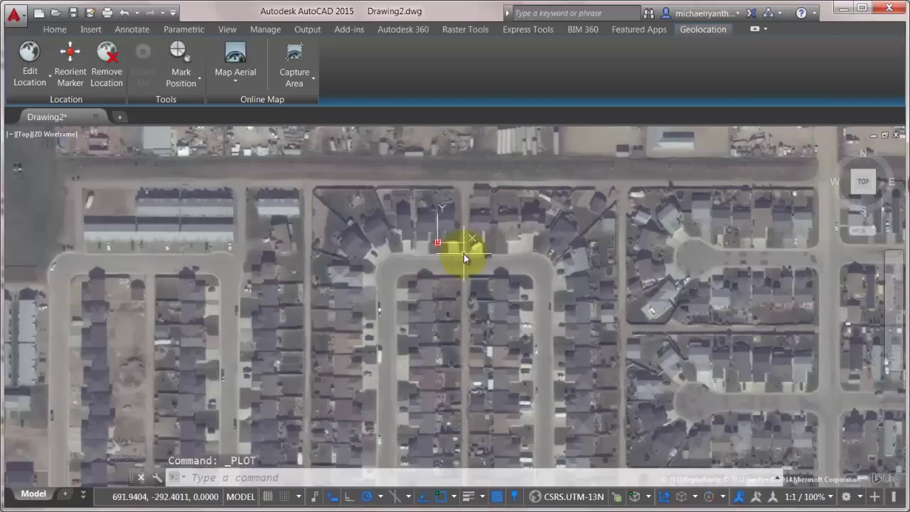
{"action": "scroll", "coordinate": [441, 244], "scroll_direction": "down", "scroll_amount": 2}
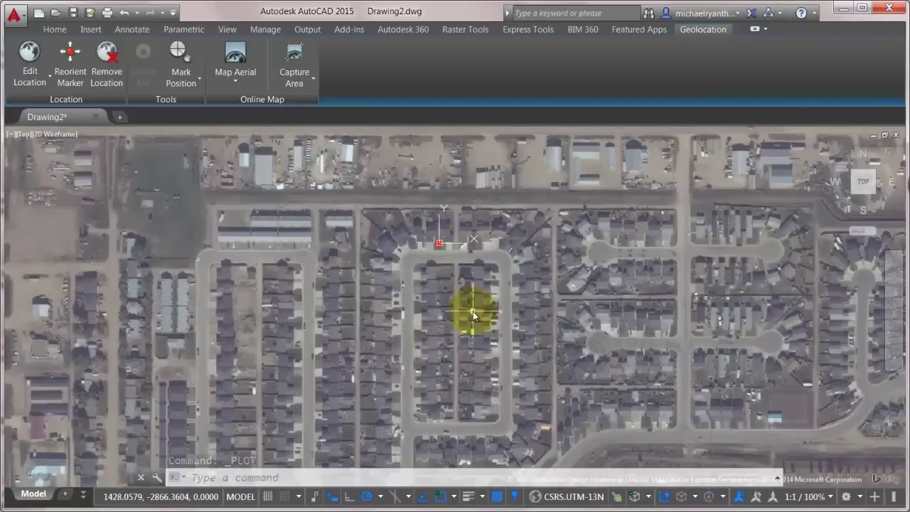
{"action": "middle_click_drag", "start_coordinate": [473, 311], "coordinate": [404, 256]}
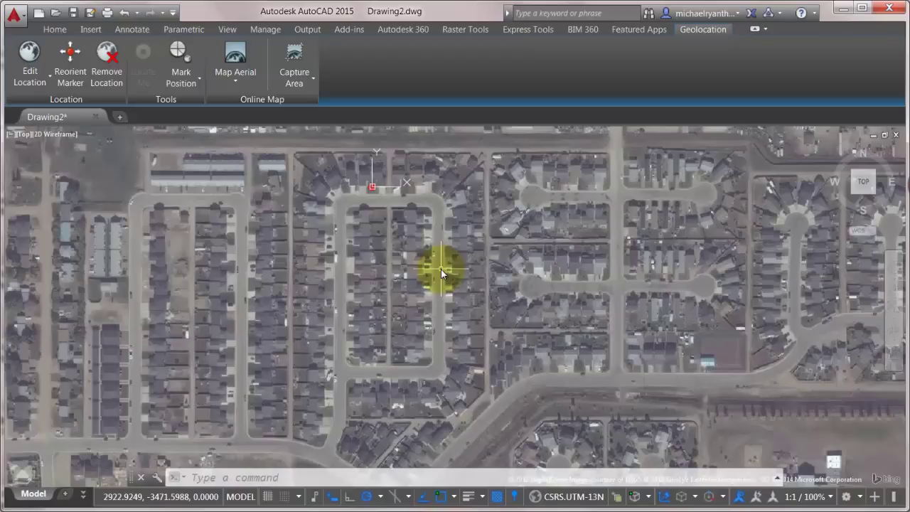
Step: Capture a rectangular map area enclosing the crescent block, then select the captured image
{"action": "left_click", "coordinate": [302, 78]}
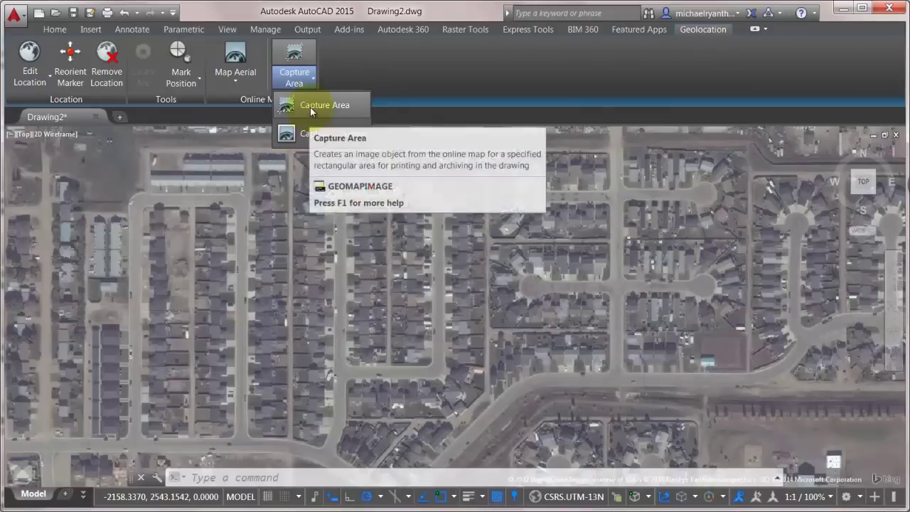
{"action": "left_click", "coordinate": [310, 106]}
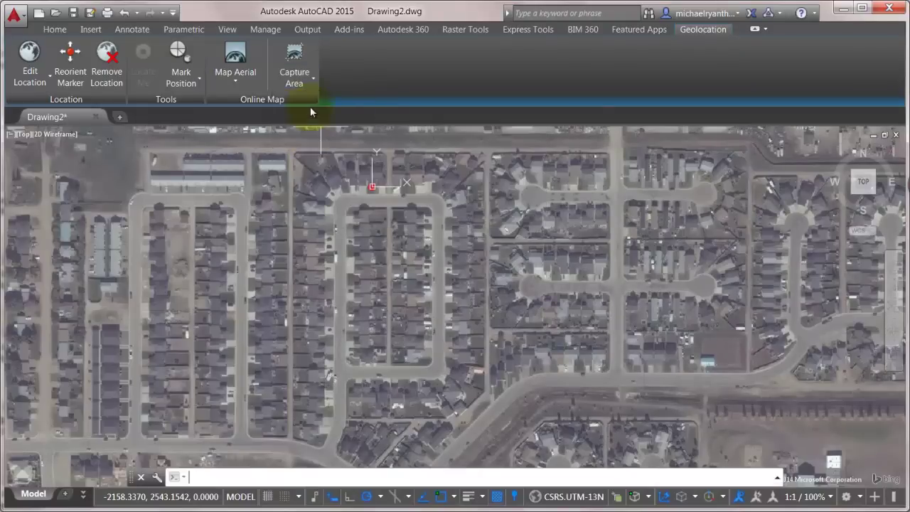
{"action": "left_click", "coordinate": [286, 145]}
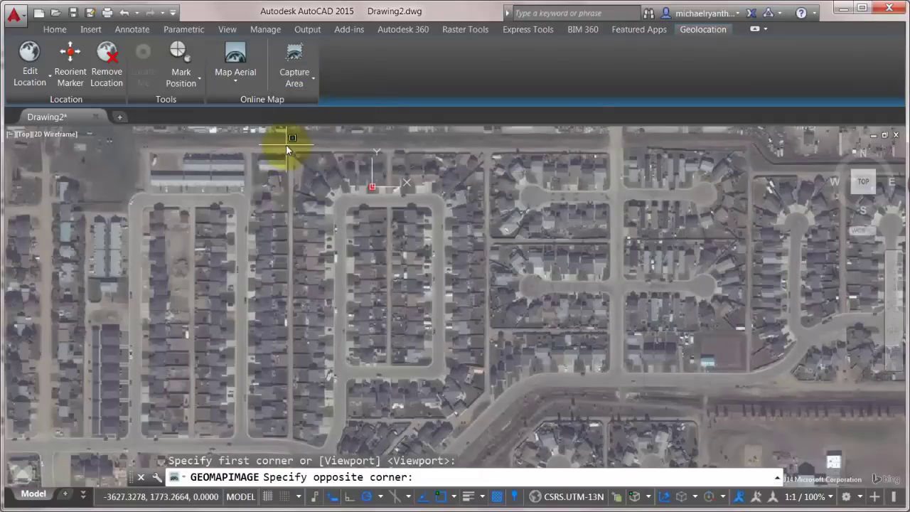
{"action": "left_click", "coordinate": [494, 450]}
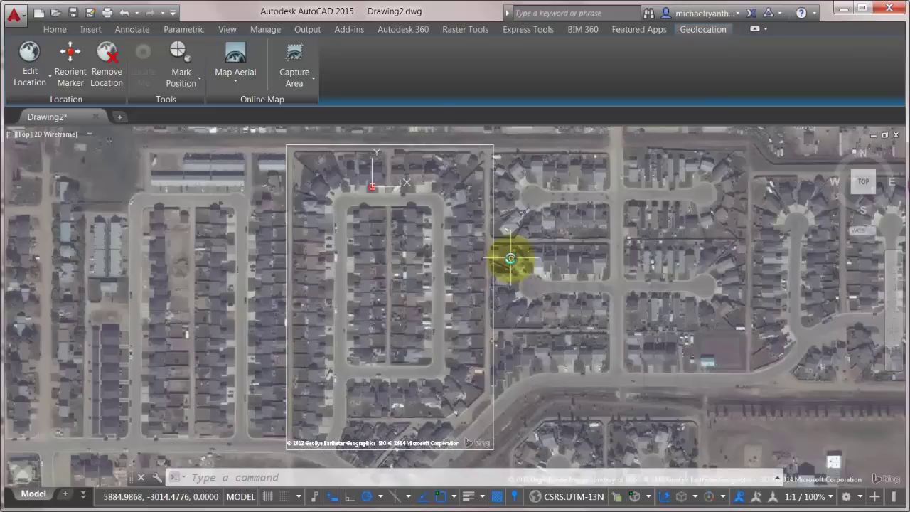
{"action": "left_click", "coordinate": [492, 146]}
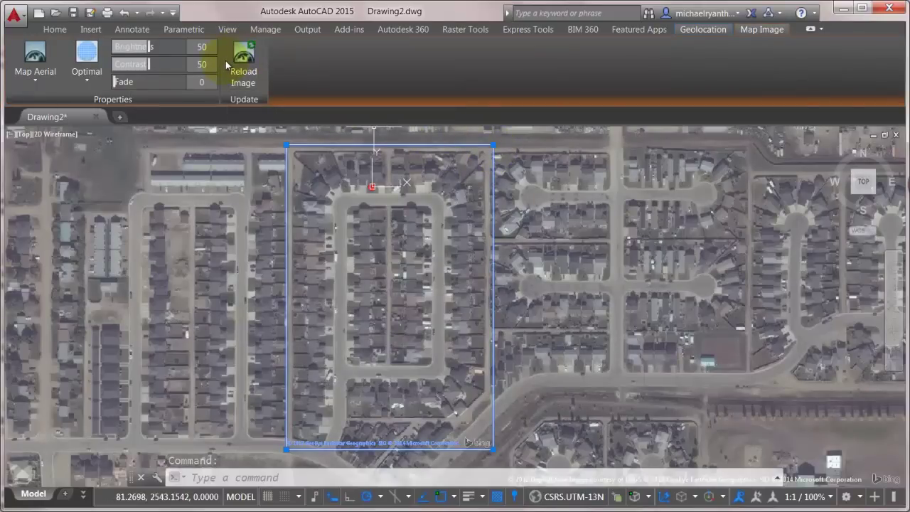
Step: Deselect the captured image and set the online map to Map Off
{"action": "left_click", "coordinate": [433, 197]}
{"action": "key", "text": "Escape"}
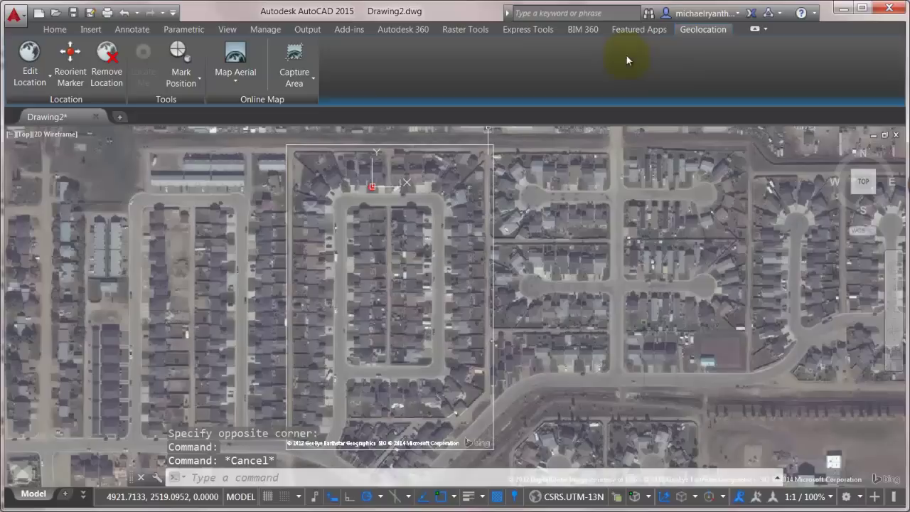
{"action": "left_click", "coordinate": [234, 84]}
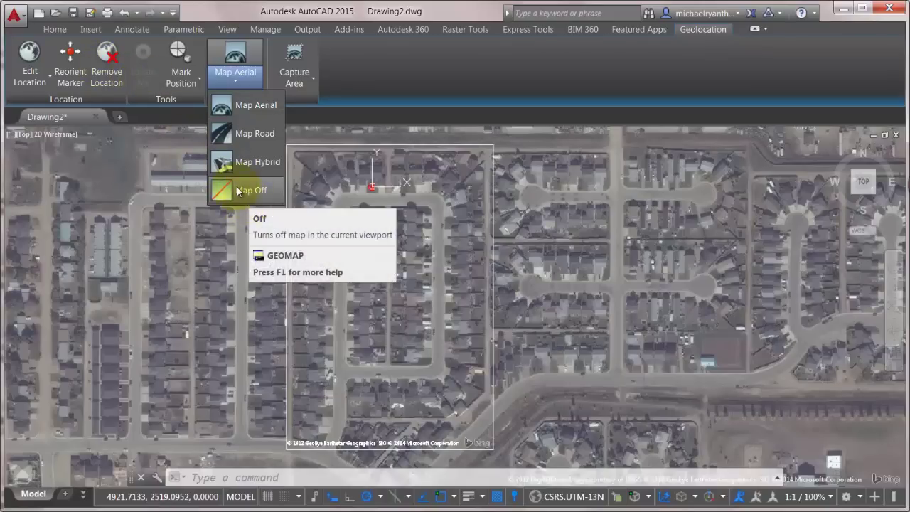
{"action": "left_click", "coordinate": [238, 191]}
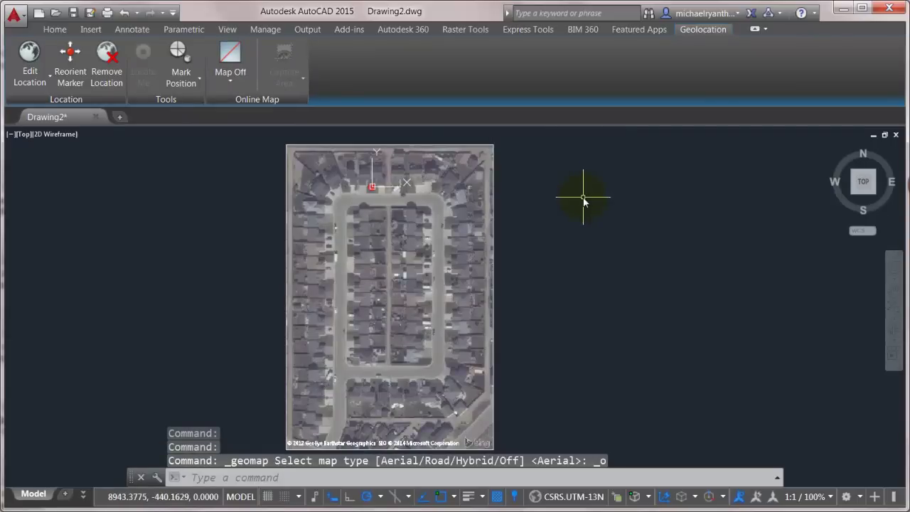
Step: Zoom and pan to bring the captured image's top edge into view
{"action": "left_click", "coordinate": [493, 435]}
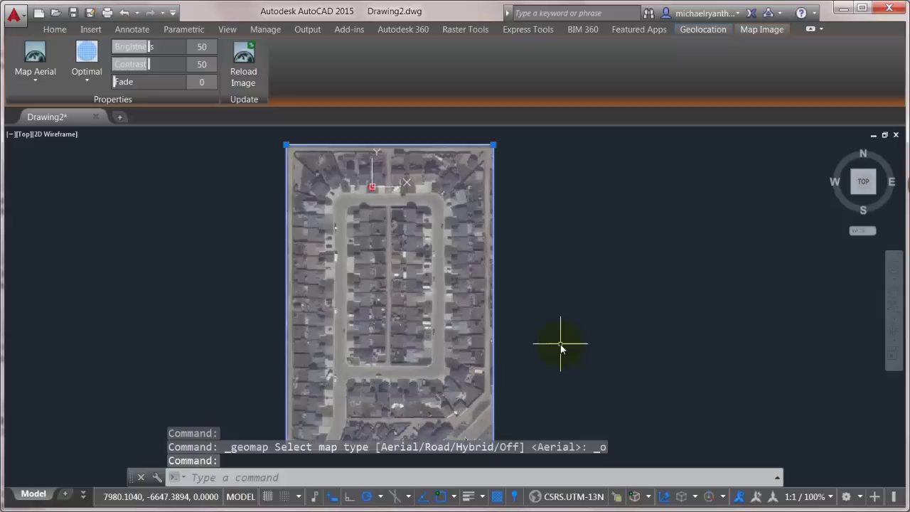
{"action": "key", "text": "Escape"}
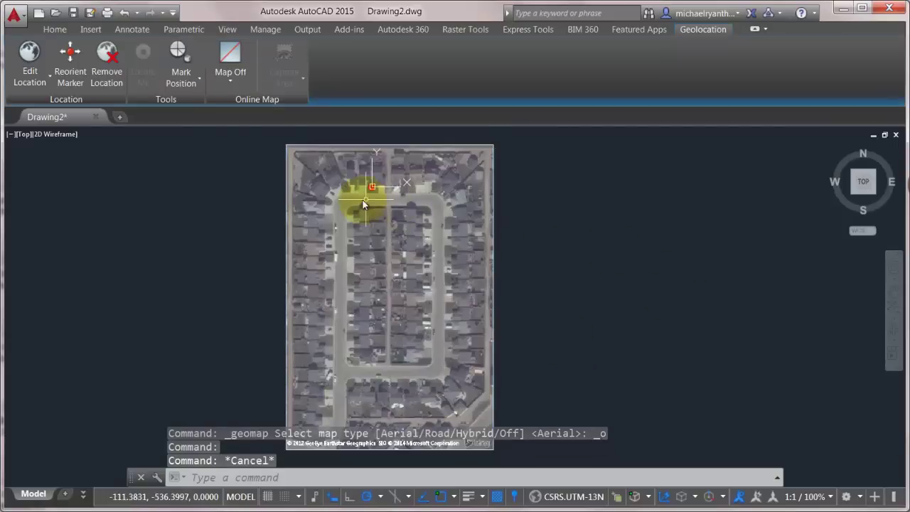
{"action": "scroll", "coordinate": [363, 200], "scroll_direction": "up", "scroll_amount": 2}
{"action": "scroll", "coordinate": [363, 199], "scroll_direction": "up", "scroll_amount": 2}
{"action": "middle_click_drag", "start_coordinate": [363, 200], "coordinate": [407, 356]}
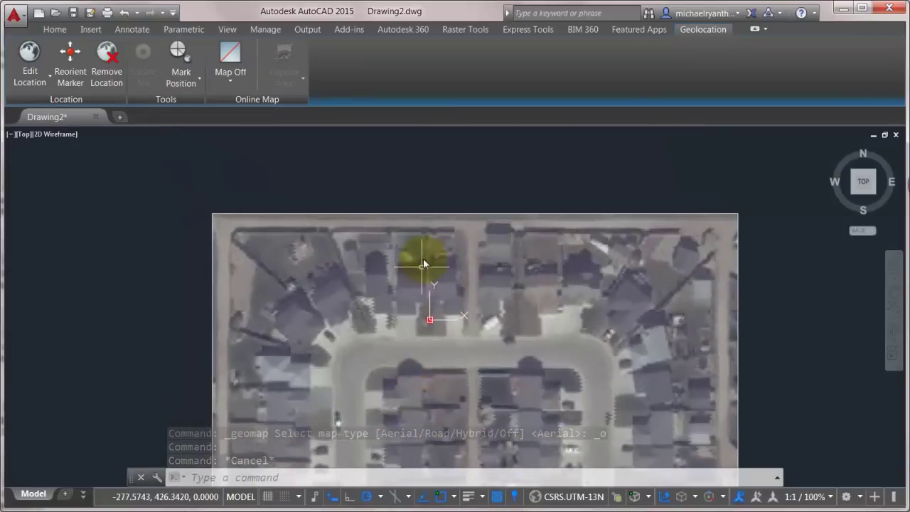
Step: Give the map image Very Fine resolution, brightness 57 and contrast 65, then zoom back out
{"action": "left_click", "coordinate": [421, 216]}
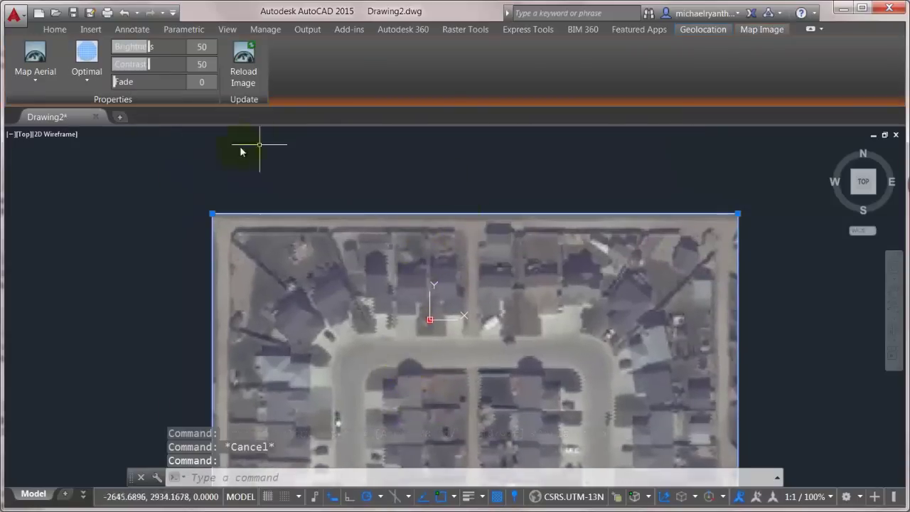
{"action": "left_click", "coordinate": [83, 84]}
{"action": "left_click", "coordinate": [86, 104]}
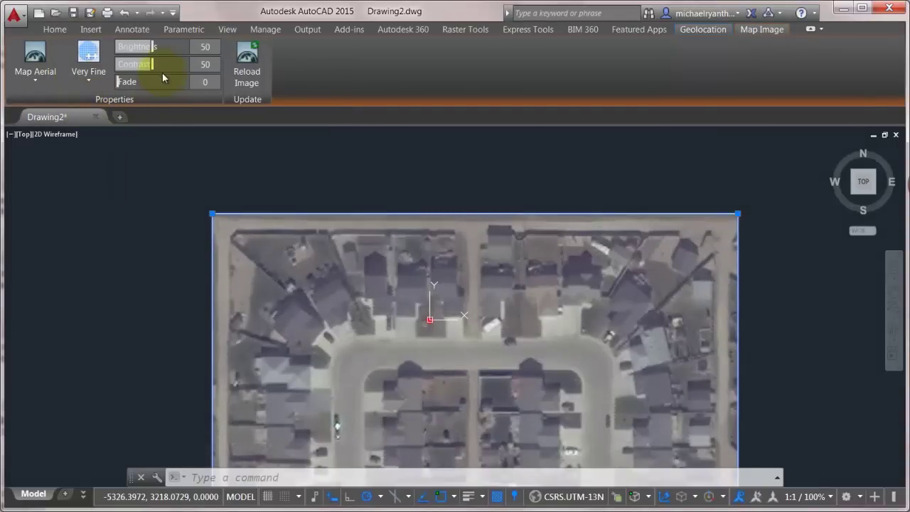
{"action": "left_click_drag", "start_coordinate": [152, 64], "coordinate": [162, 48]}
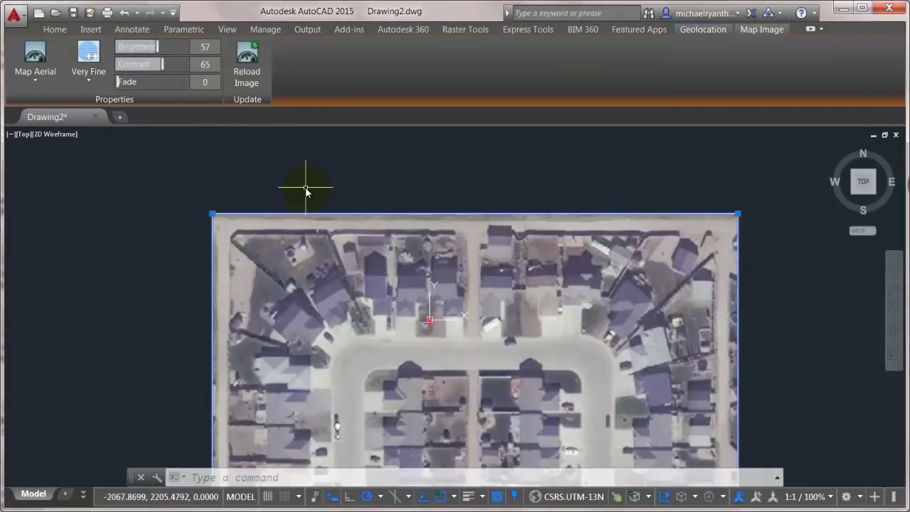
{"action": "key", "text": "Escape"}
{"action": "key", "text": "Escape"}
{"action": "scroll", "coordinate": [428, 284], "scroll_direction": "down", "scroll_amount": 2}
{"action": "middle_click_drag", "start_coordinate": [437, 284], "coordinate": [403, 213]}
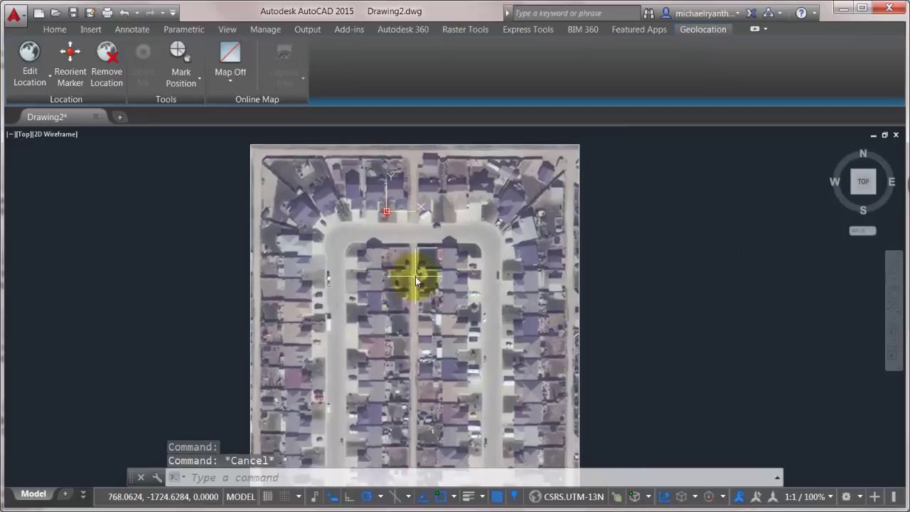
{"action": "middle_click_drag", "start_coordinate": [345, 227], "coordinate": [392, 255]}
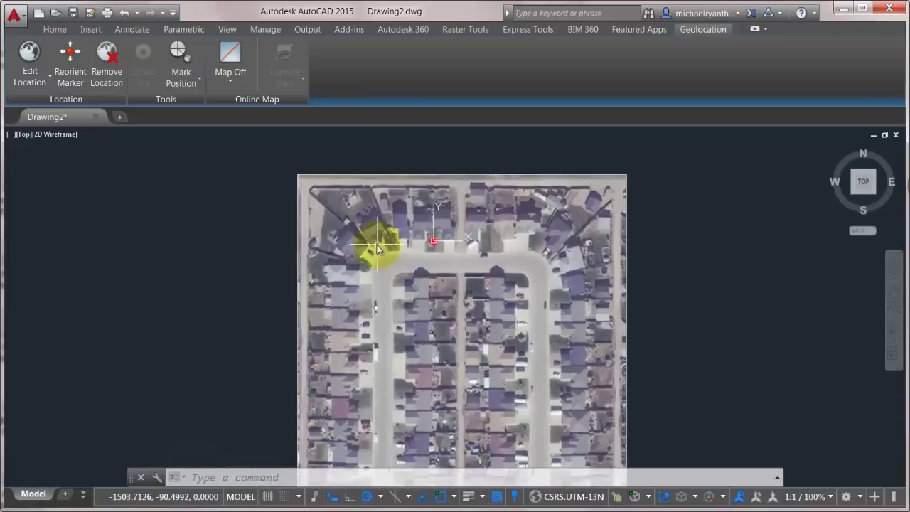
Step: Attach page 4 of 0645_Final Set_Oct 26.pdf at default scale, then undo it
{"action": "left_click", "coordinate": [92, 30]}
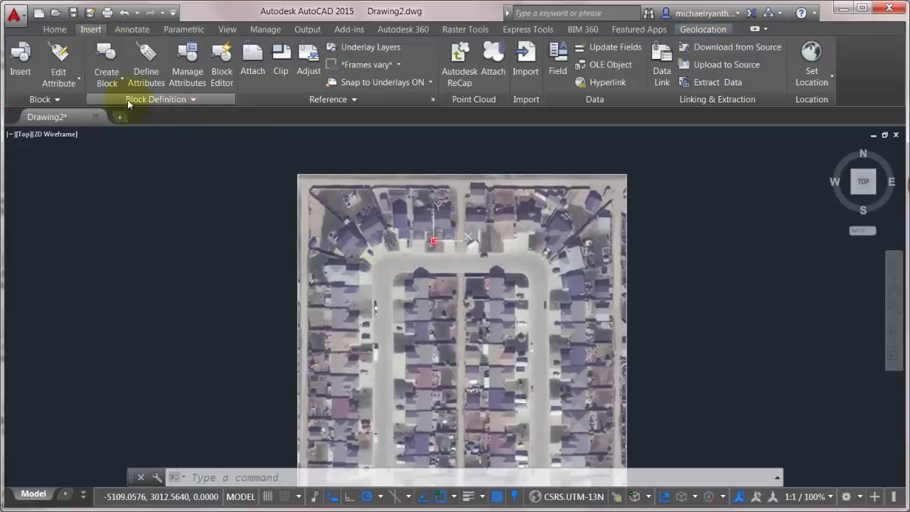
{"action": "left_click", "coordinate": [251, 63]}
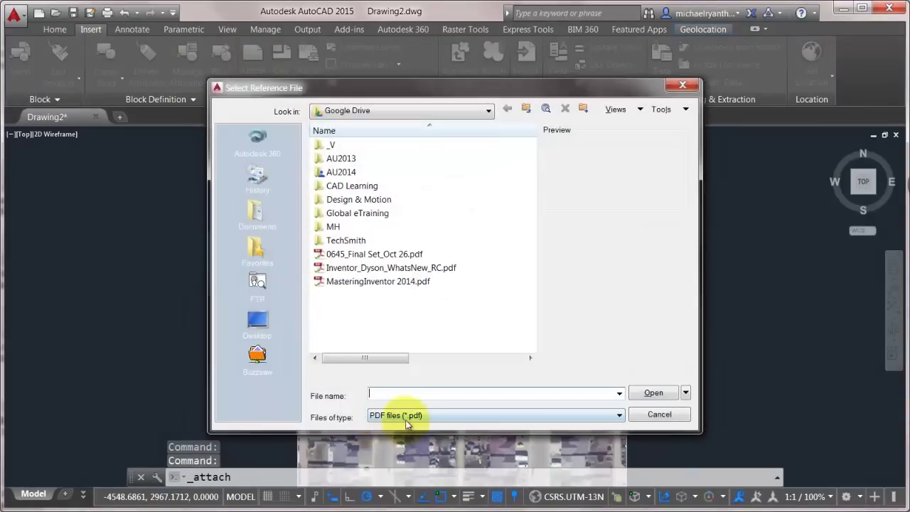
{"action": "left_click", "coordinate": [376, 255]}
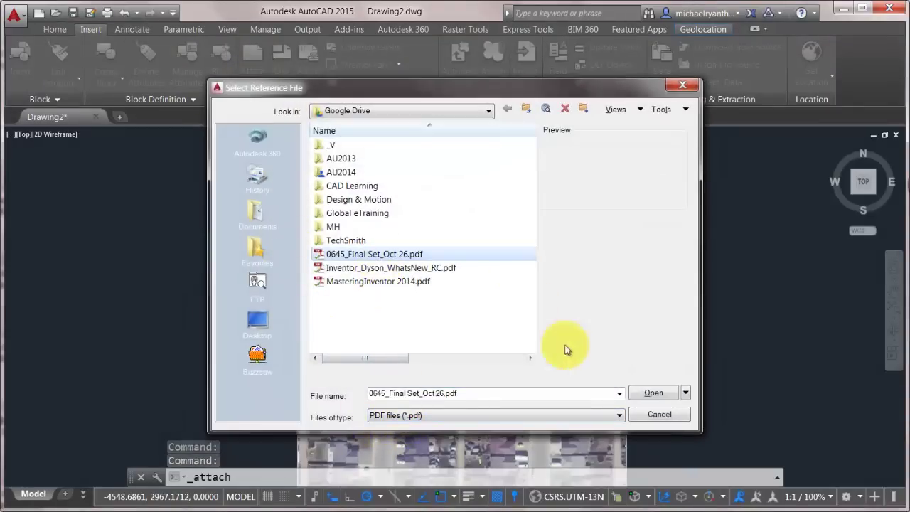
{"action": "left_click", "coordinate": [653, 392]}
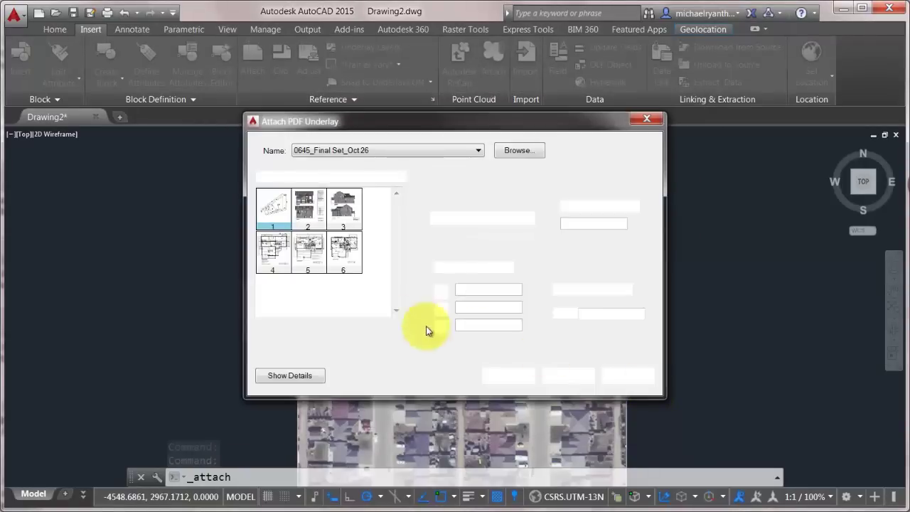
{"action": "left_click", "coordinate": [280, 253]}
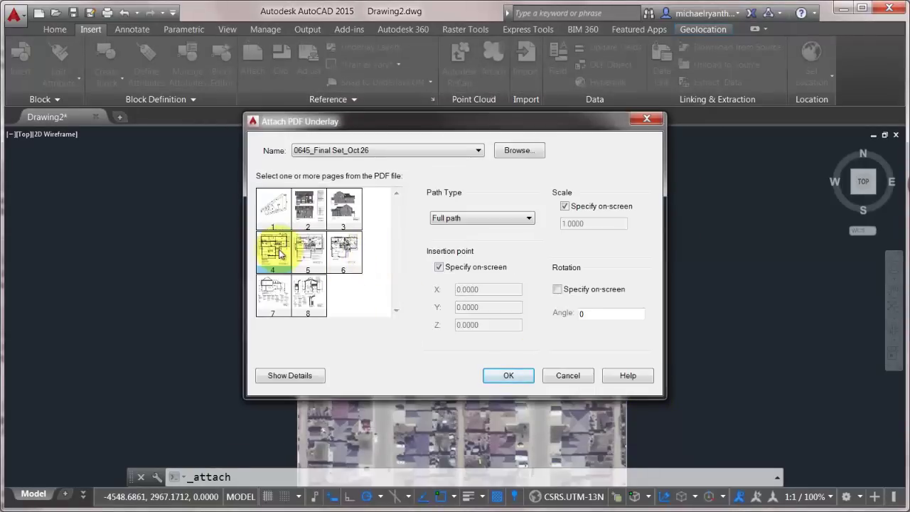
{"action": "left_click", "coordinate": [505, 376]}
{"action": "scroll", "coordinate": [384, 257], "scroll_direction": "up", "scroll_amount": 5}
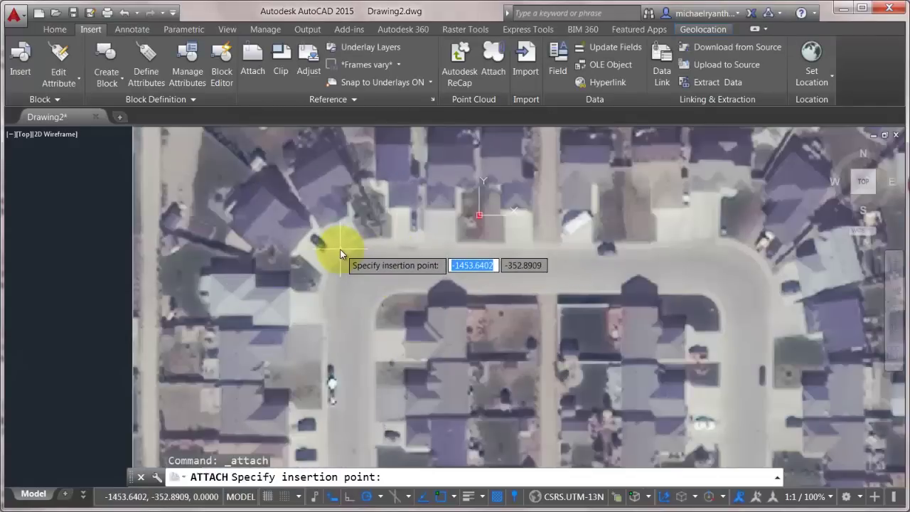
{"action": "left_click", "coordinate": [340, 253]}
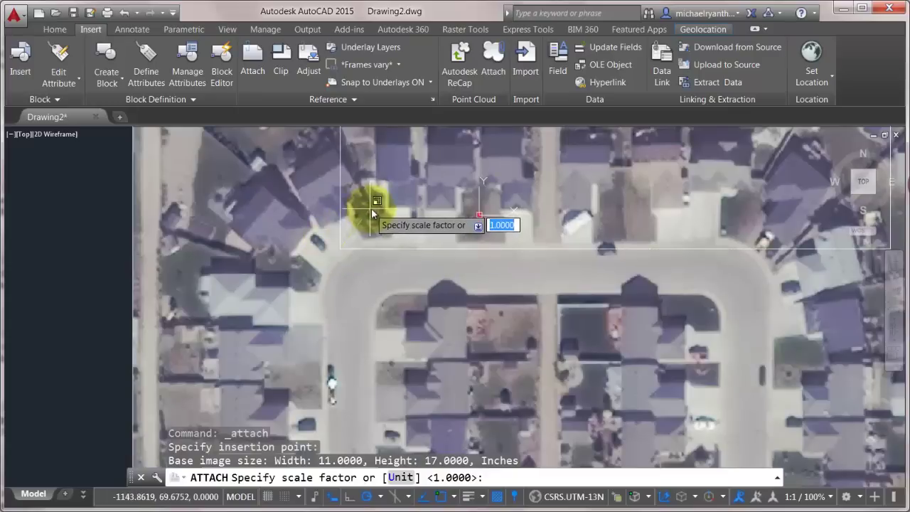
{"action": "key", "text": "Return"}
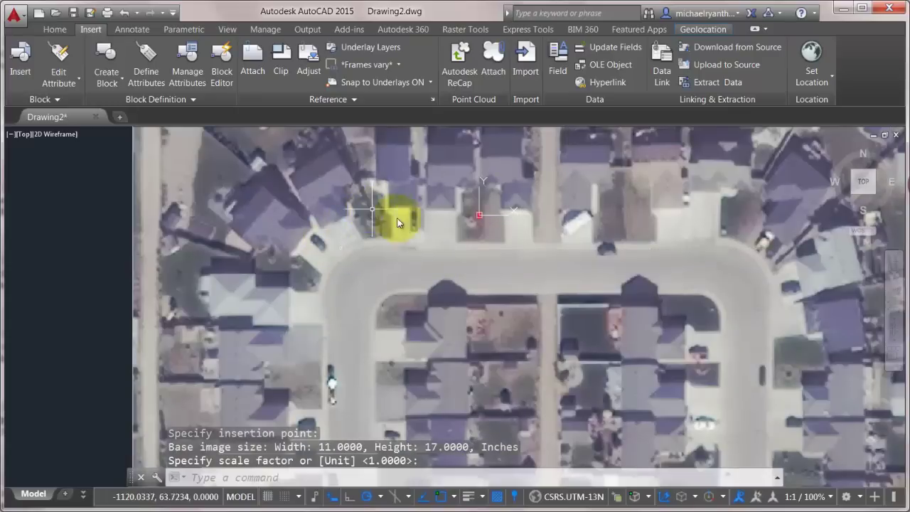
{"action": "key", "text": "ctrl+z"}
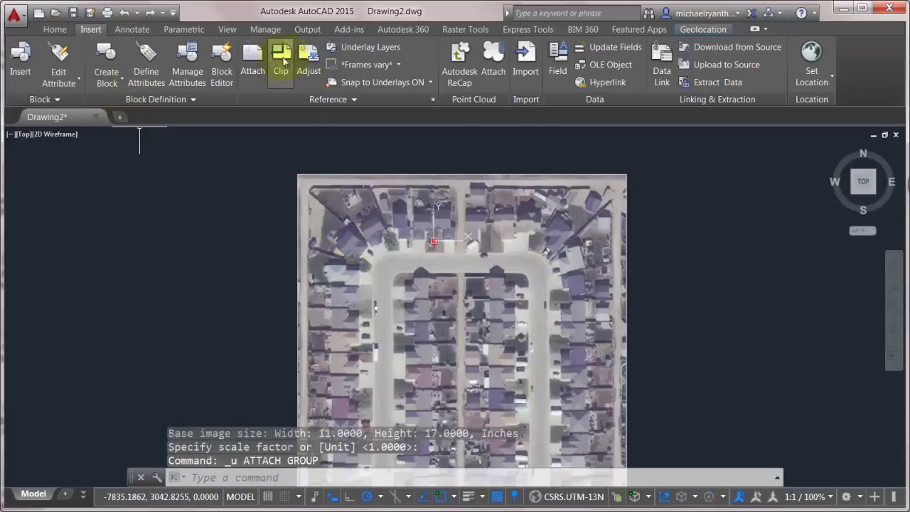
Step: Reattach page 4 of the PDF with its insertion point left of the aerial image
{"action": "left_click", "coordinate": [252, 60]}
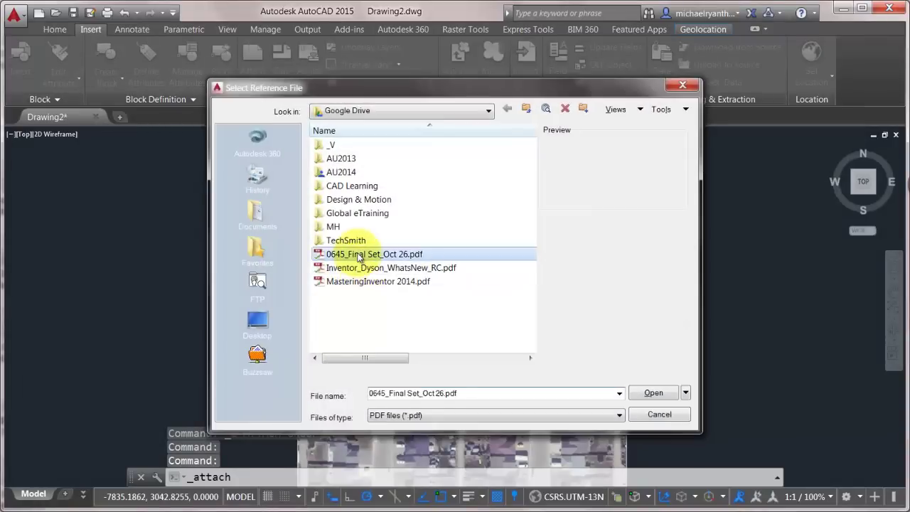
{"action": "double_click", "coordinate": [356, 253]}
{"action": "left_click", "coordinate": [271, 251]}
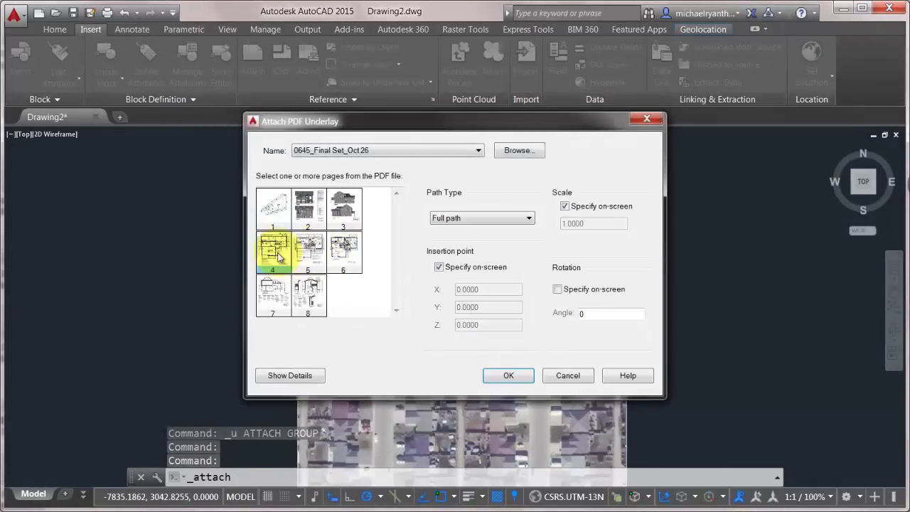
{"action": "left_click", "coordinate": [509, 375]}
{"action": "left_click", "coordinate": [208, 309]}
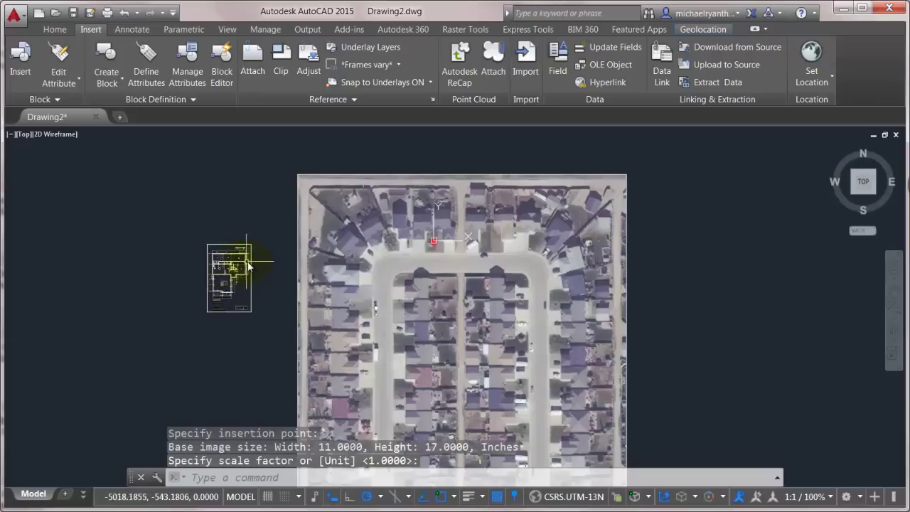
Step: Attach the underlay at scale 1 and move it onto the house at upper left
{"action": "key", "text": "Return"}
{"action": "left_click", "coordinate": [207, 311]}
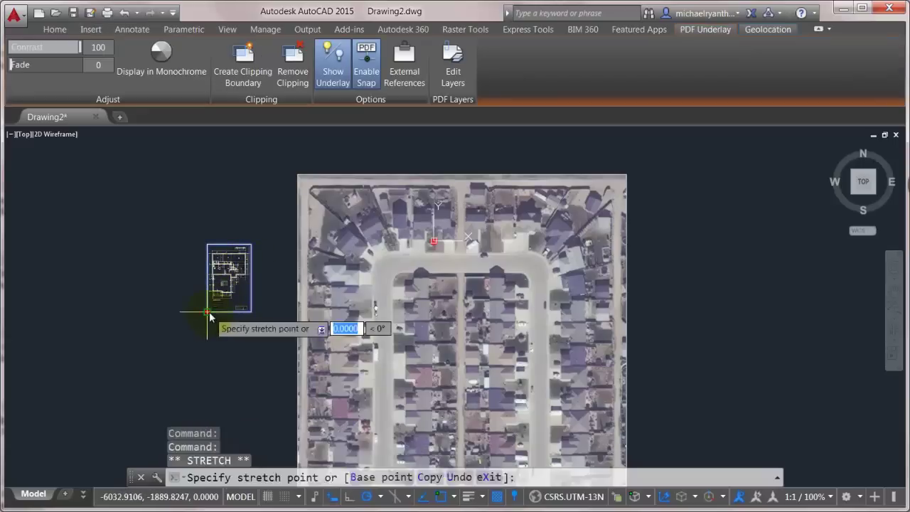
{"action": "key", "text": "space"}
{"action": "scroll", "coordinate": [352, 267], "scroll_direction": "up", "scroll_amount": 2}
{"action": "scroll", "coordinate": [355, 268], "scroll_direction": "up", "scroll_amount": 4}
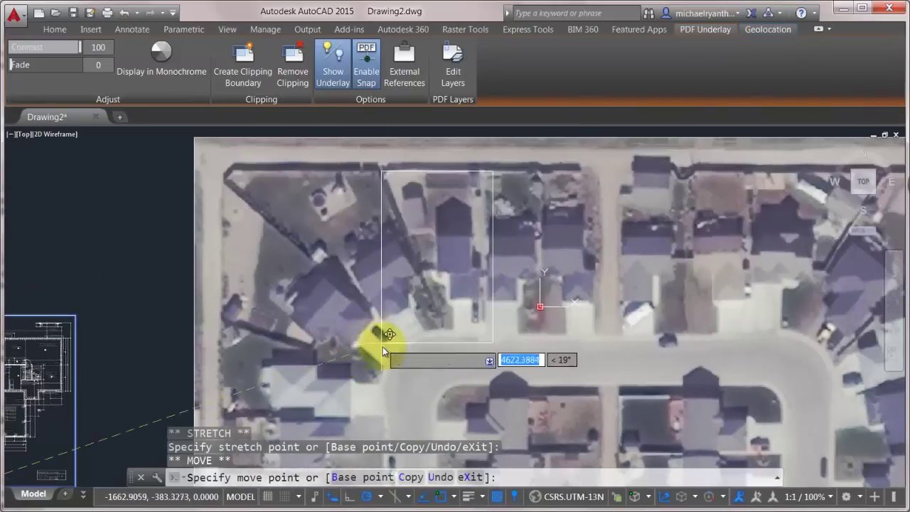
{"action": "left_click", "coordinate": [382, 358]}
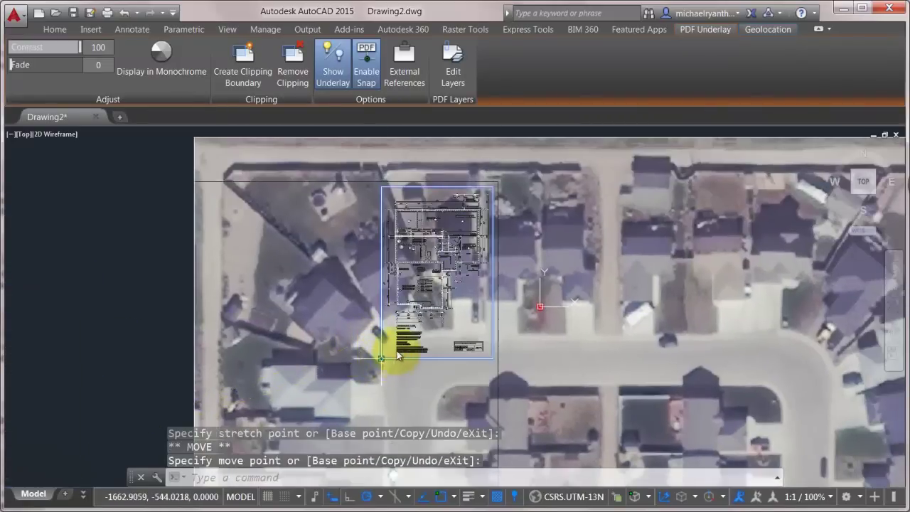
Step: Rotate the floor-plan underlay about its bottom-left corner to match the house's angle
{"action": "left_click", "coordinate": [382, 358]}
{"action": "right_click", "coordinate": [382, 358]}
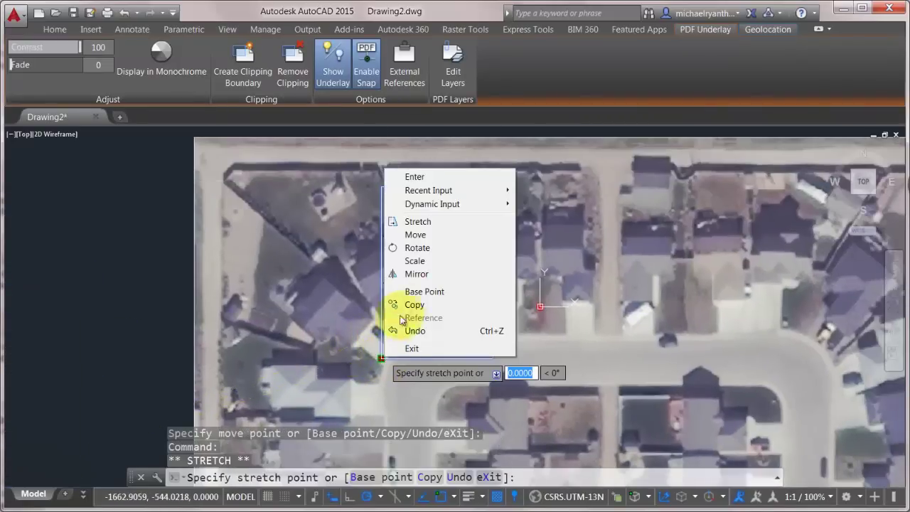
{"action": "left_click", "coordinate": [395, 247]}
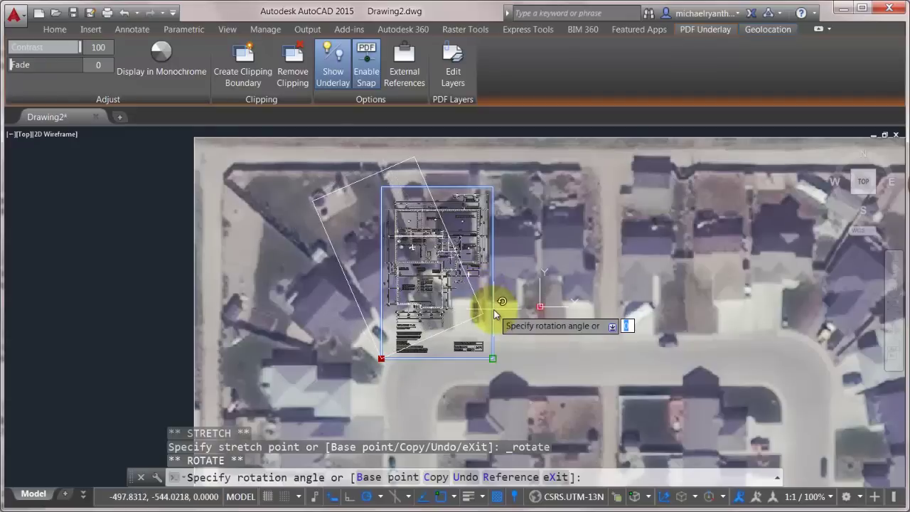
{"action": "key", "text": "Escape"}
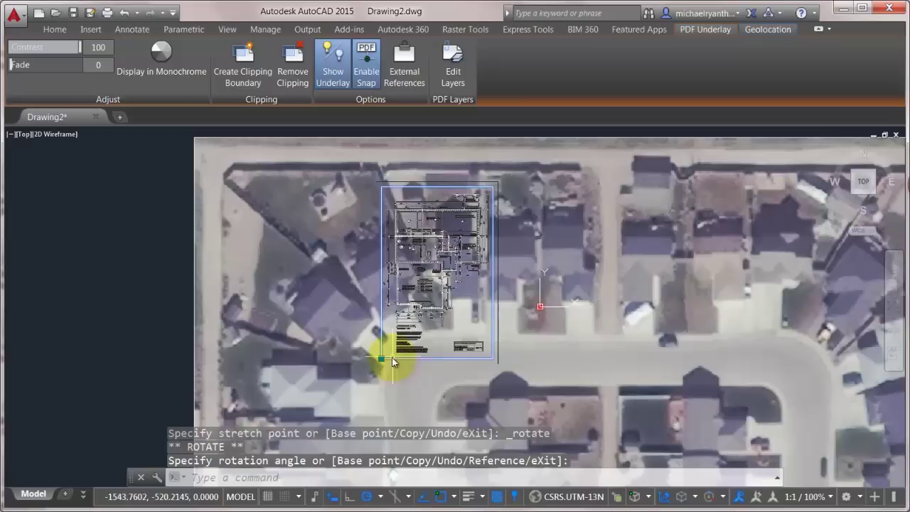
{"action": "left_click", "coordinate": [381, 359]}
{"action": "right_click", "coordinate": [381, 360]}
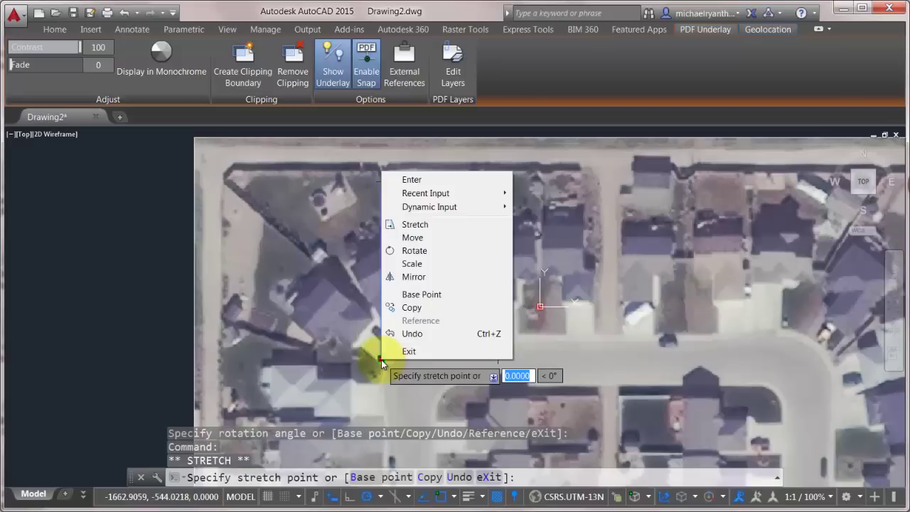
{"action": "left_click", "coordinate": [417, 251]}
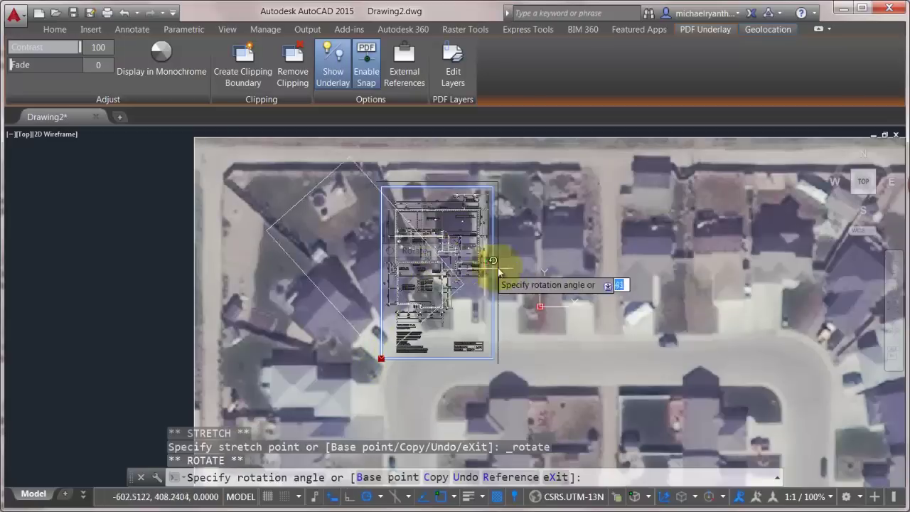
{"action": "left_click", "coordinate": [559, 272]}
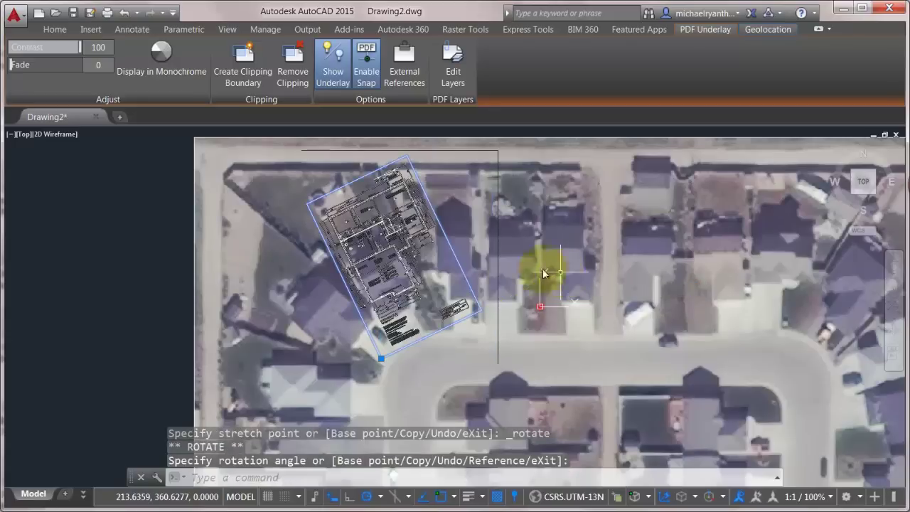
Step: Nudge the rotated underlay slightly down onto the house and deselect it
{"action": "left_click", "coordinate": [380, 359]}
{"action": "key", "text": "space"}
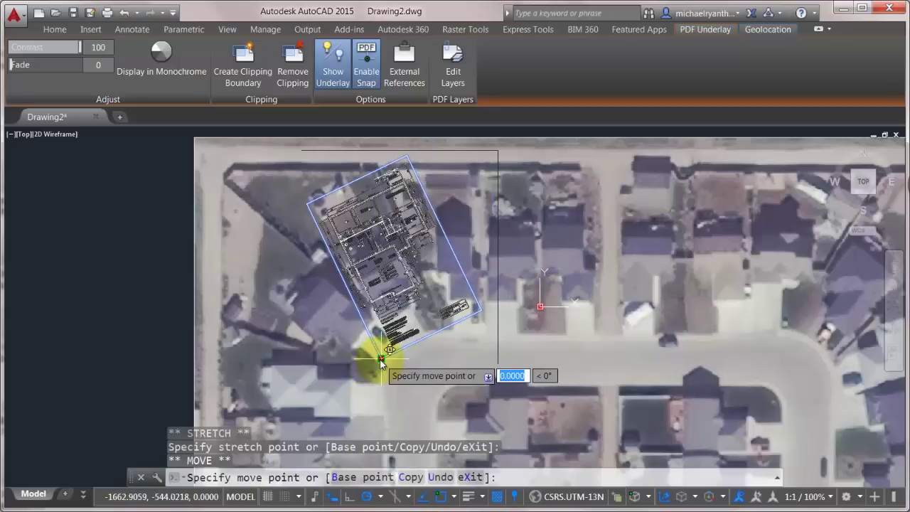
{"action": "left_click", "coordinate": [380, 368]}
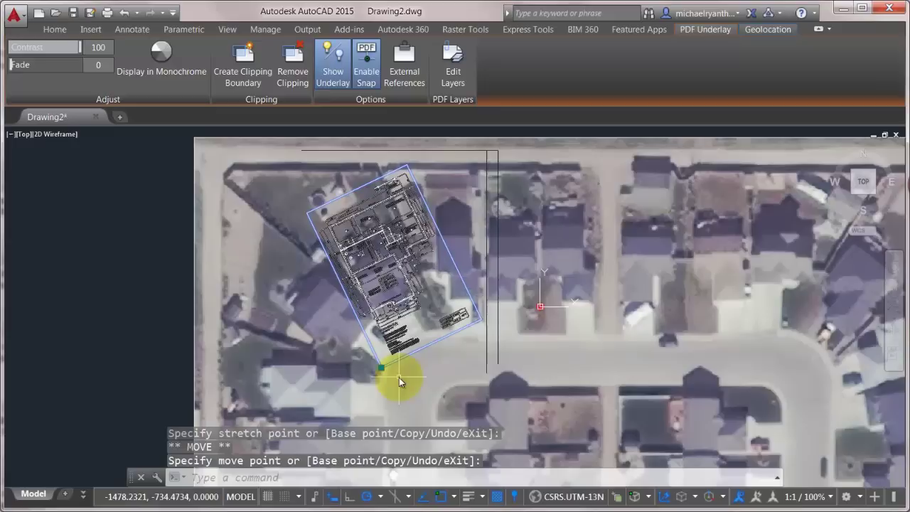
{"action": "key", "text": "Escape"}
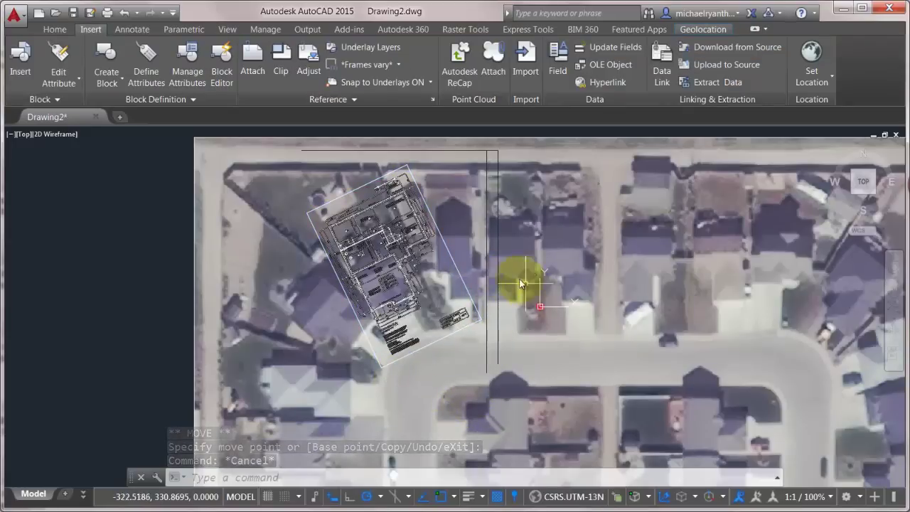
Step: In the Plot dialog, set What to plot to Window around the aerial image
{"action": "scroll", "coordinate": [516, 276], "scroll_direction": "down", "scroll_amount": 2}
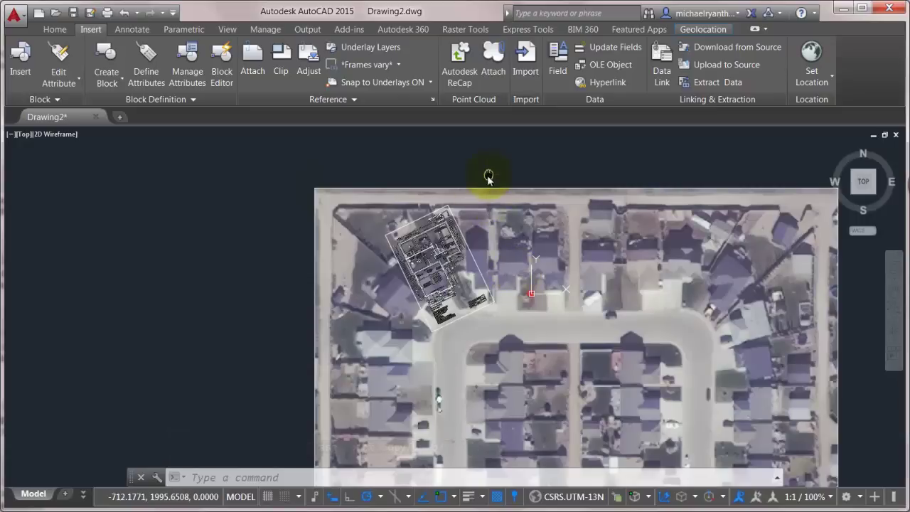
{"action": "middle_click_drag", "start_coordinate": [488, 179], "coordinate": [451, 213]}
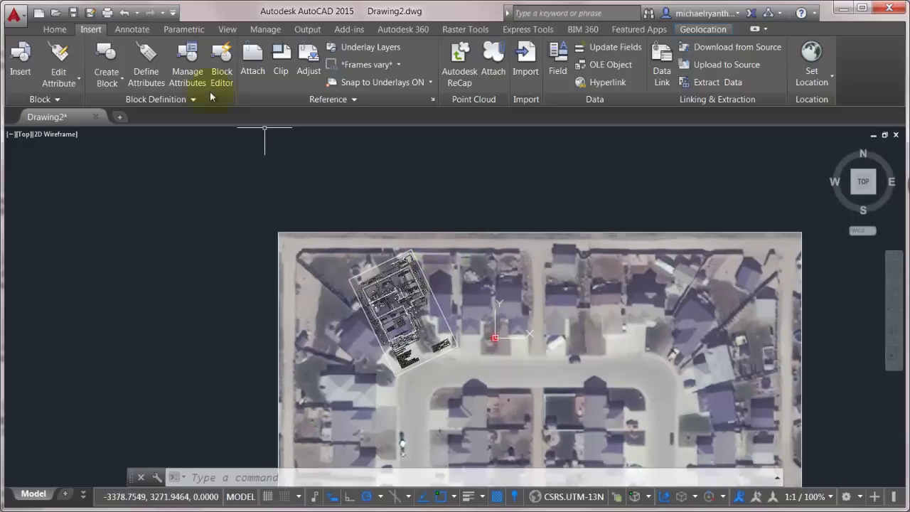
{"action": "left_click", "coordinate": [107, 12]}
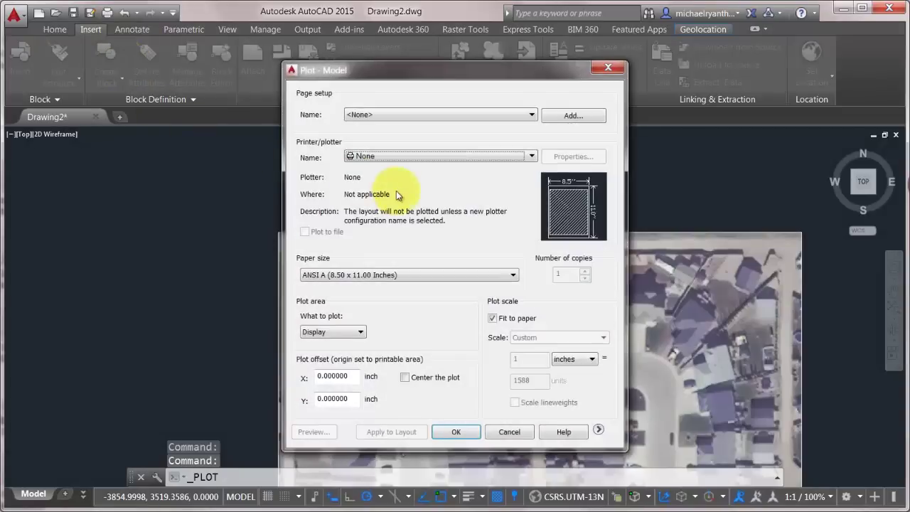
{"action": "left_click", "coordinate": [598, 430]}
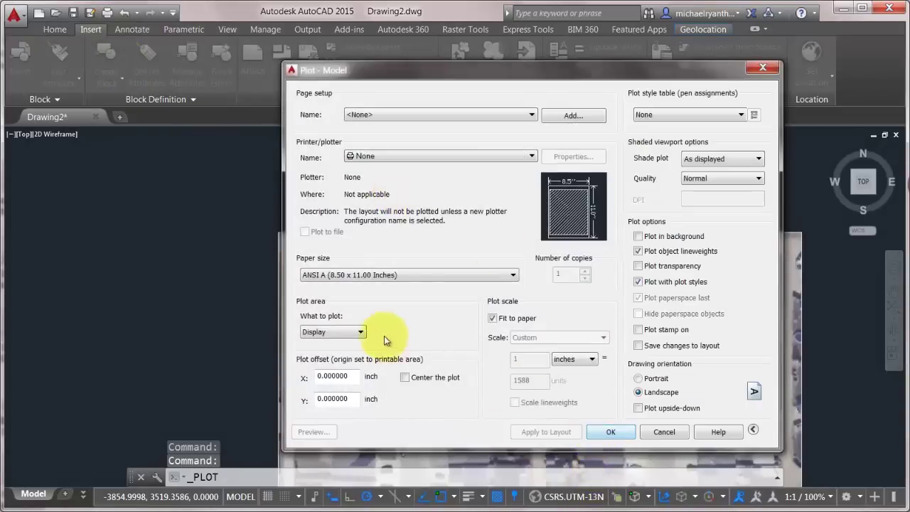
{"action": "left_click", "coordinate": [338, 330]}
{"action": "left_click", "coordinate": [317, 375]}
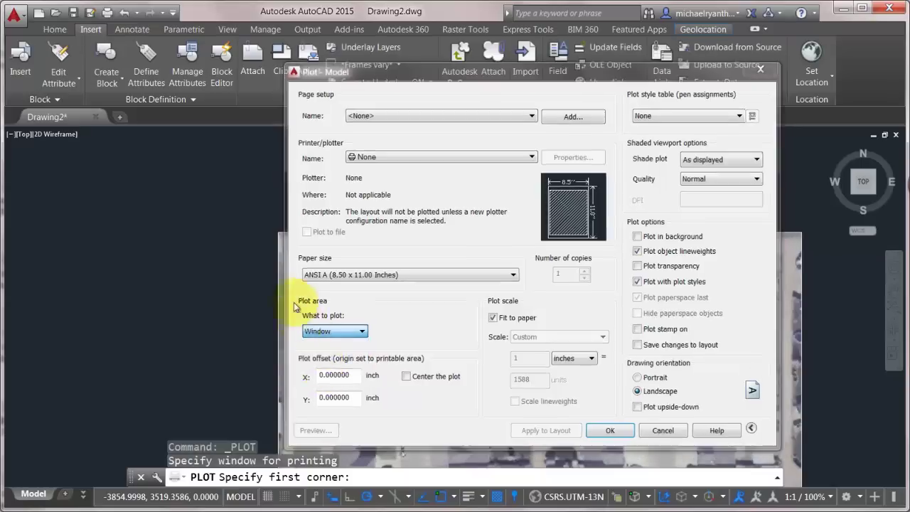
{"action": "left_click", "coordinate": [239, 211]}
{"action": "left_click", "coordinate": [571, 425]}
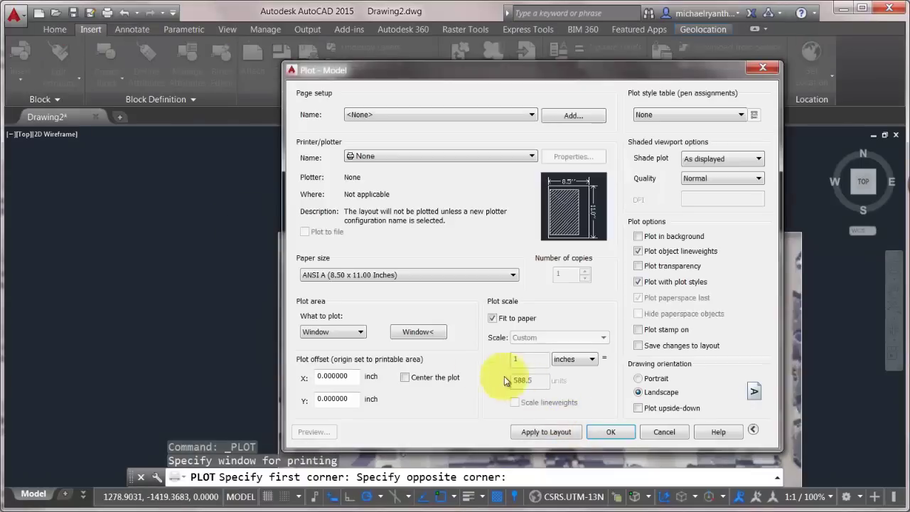
Step: Choose CutePDF Writer as the printer and preview the plot
{"action": "left_click", "coordinate": [407, 157]}
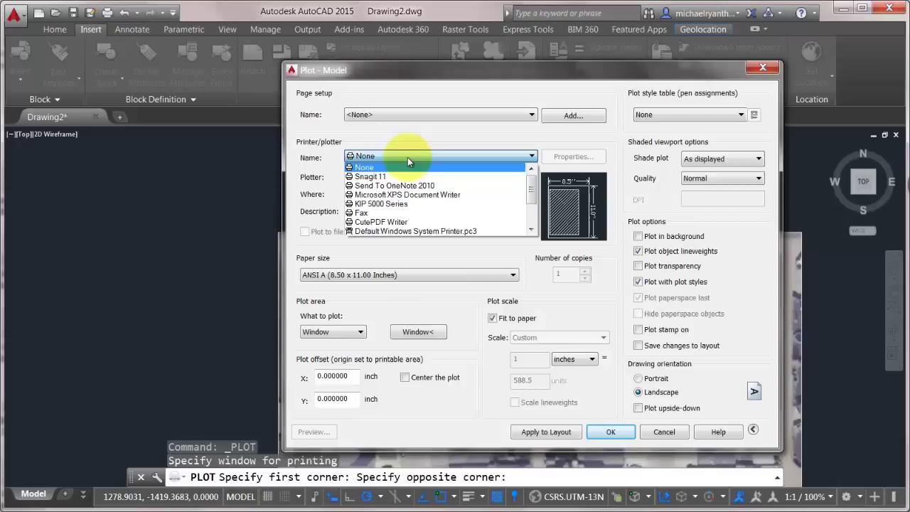
{"action": "left_click", "coordinate": [381, 222]}
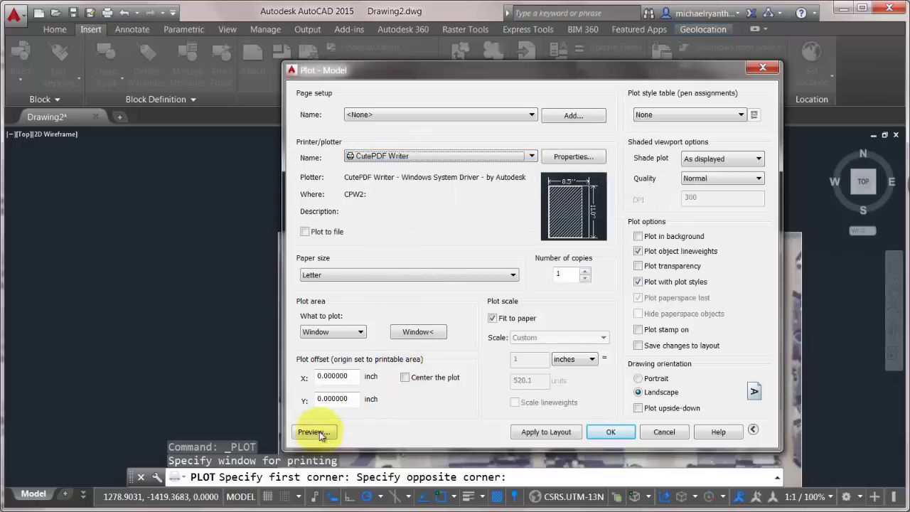
{"action": "left_click", "coordinate": [315, 431]}
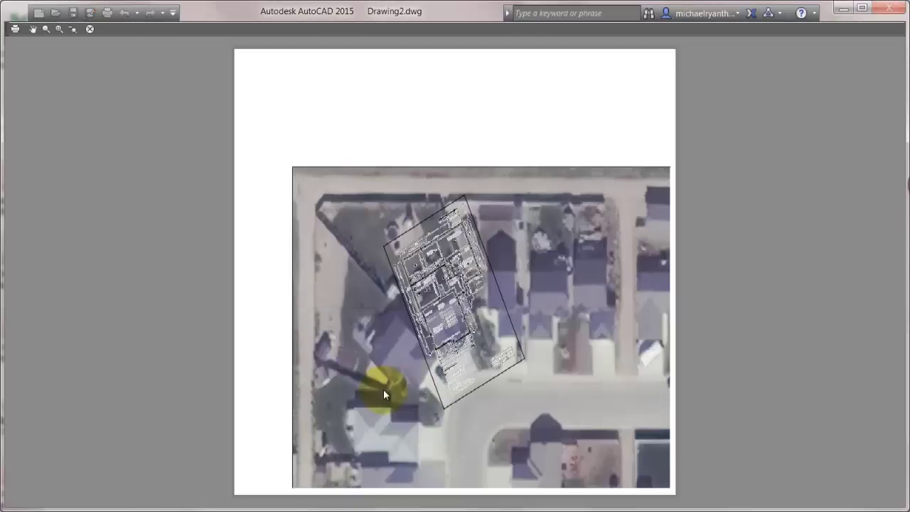